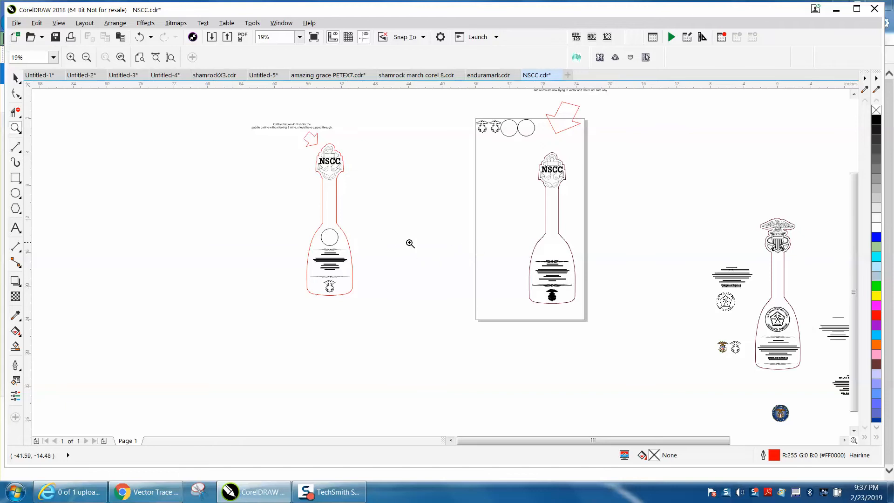
Step: Select the whole paddle design outside the page and move it 14 inches toward the page with two 7-inch nudges
left_click(15, 78)
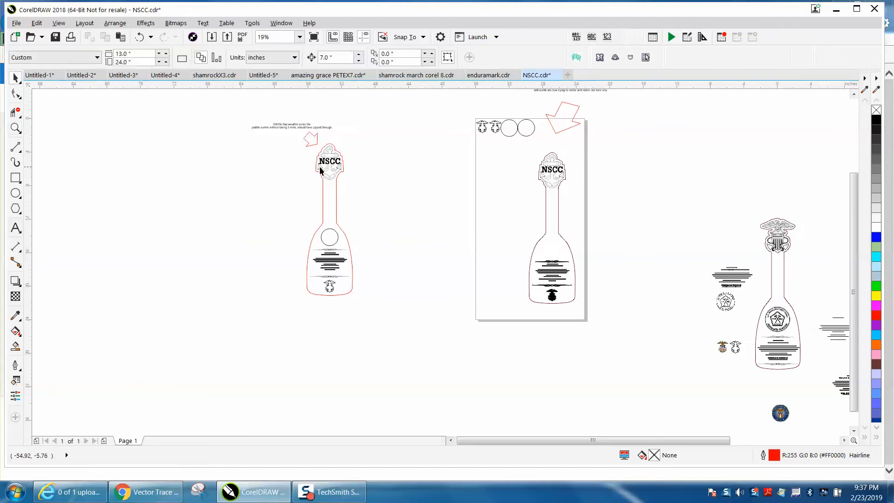
left_click_drag(370, 265, 407, 308)
key("Right")
key("Right")
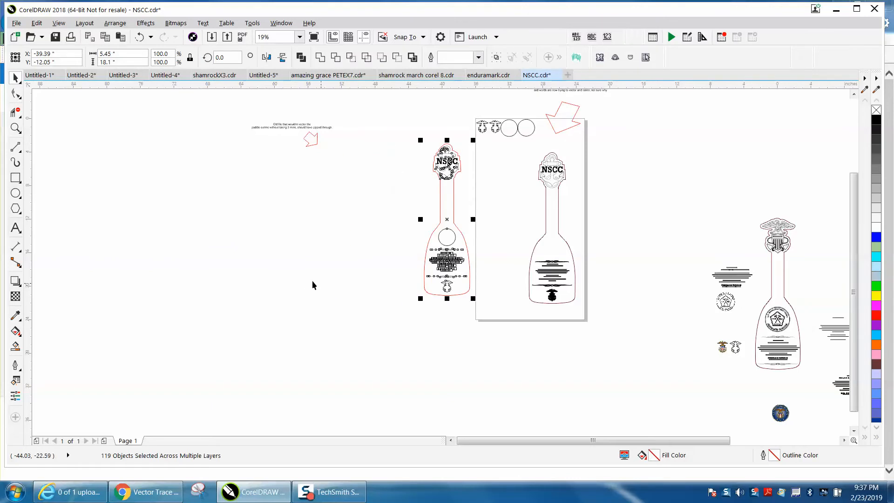
Step: Examine the outline of the paddle on the page closely along its shoulder curve
left_click(18, 130)
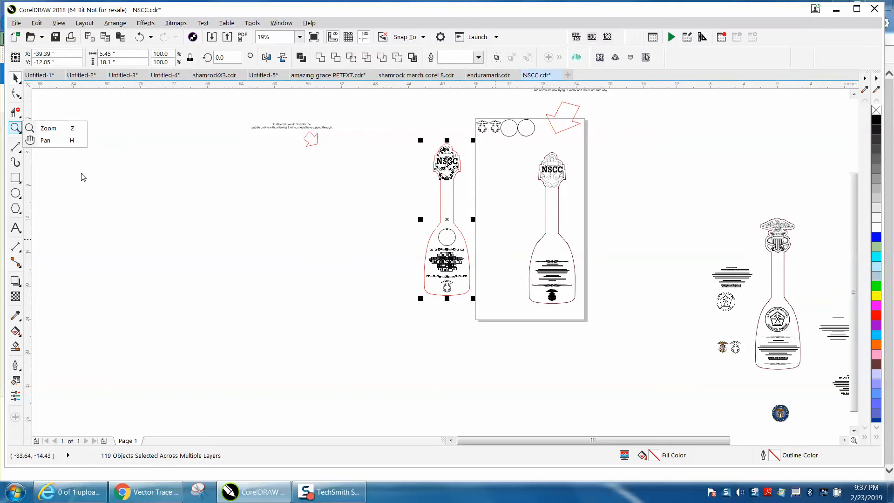
left_click(46, 128)
left_click_drag(397, 221, 624, 325)
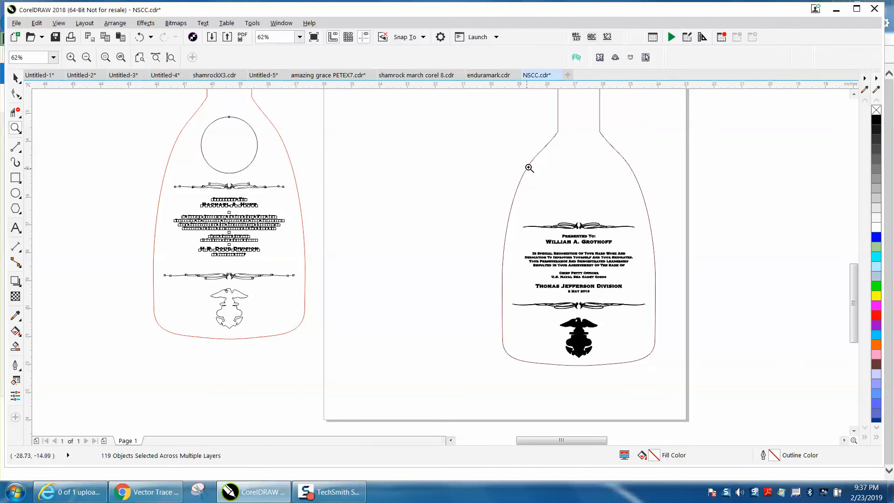
left_click_drag(611, 143, 658, 191)
left_click_drag(374, 202, 432, 252)
scroll(416, 244, "down", 1)
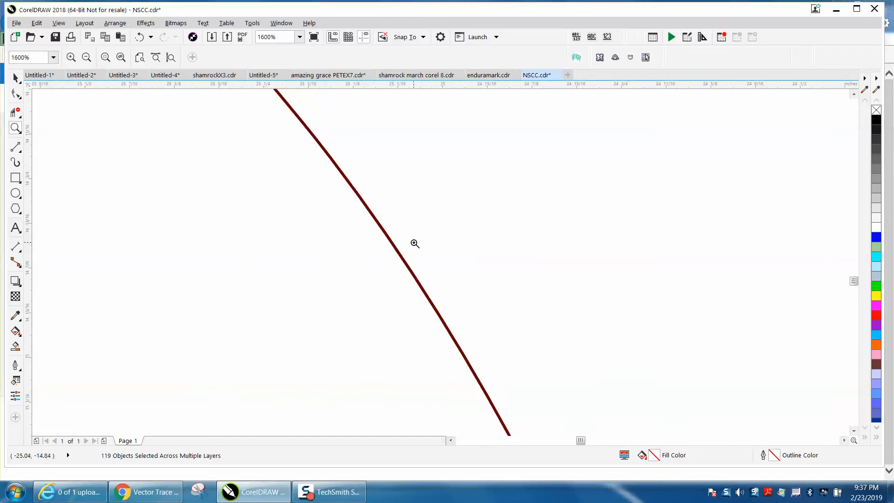
left_click_drag(379, 231, 439, 284)
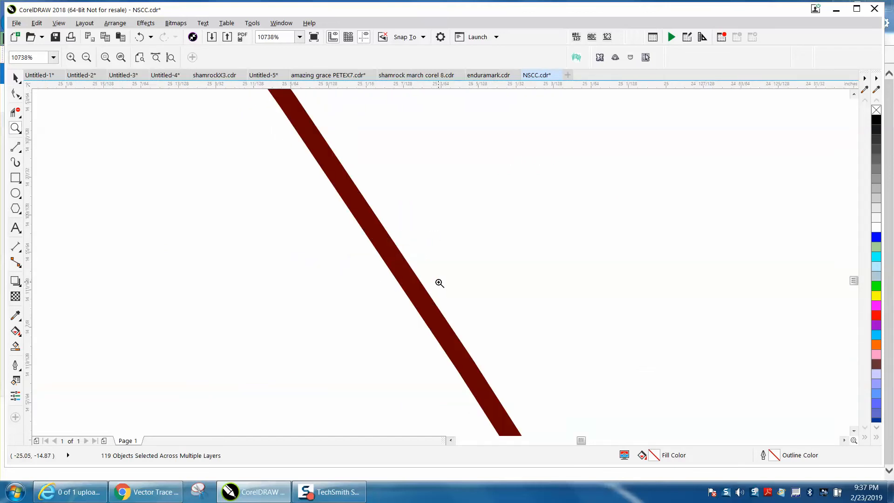
scroll(439, 283, "down", 7)
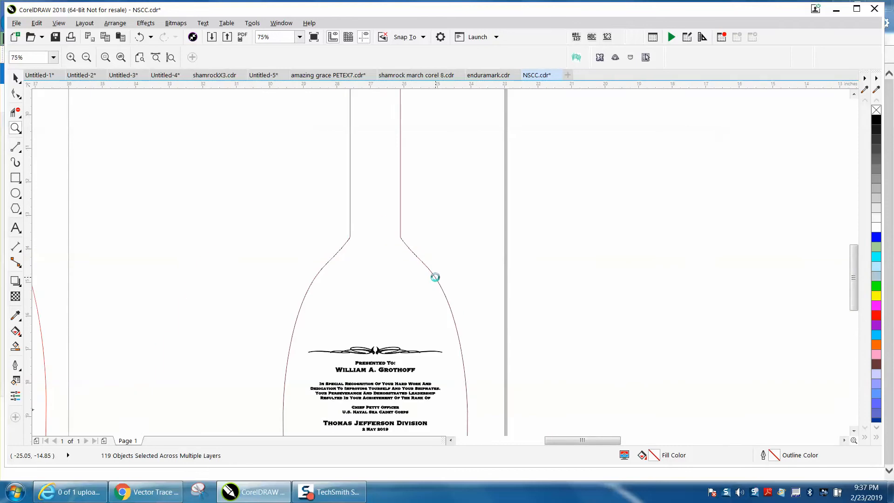
left_click(15, 77)
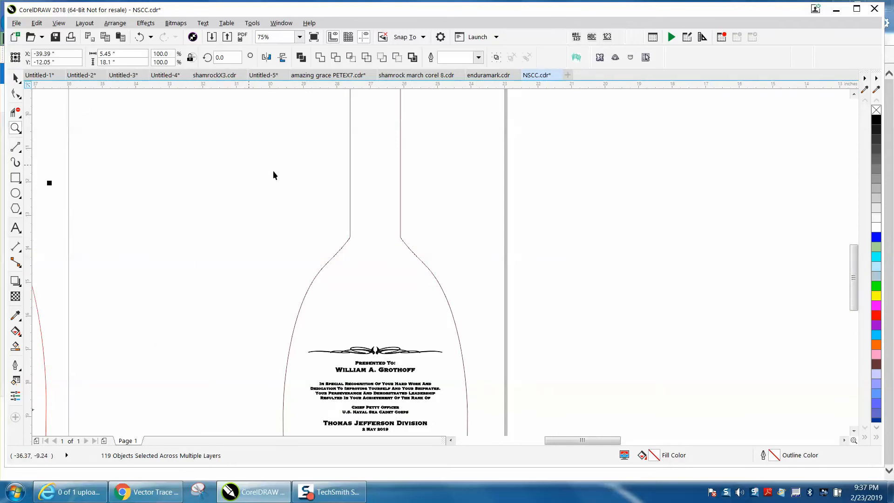
scroll(250, 214, "down", 1)
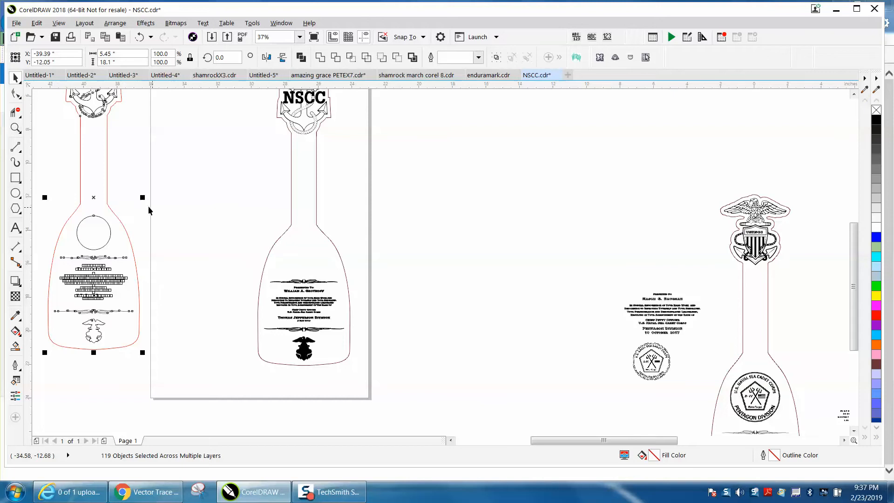
Step: Move the eagle-and-anchor emblem 7 inches to the right, off the paddle, and remove its fill
left_click(15, 128)
left_click_drag(253, 279, 422, 380)
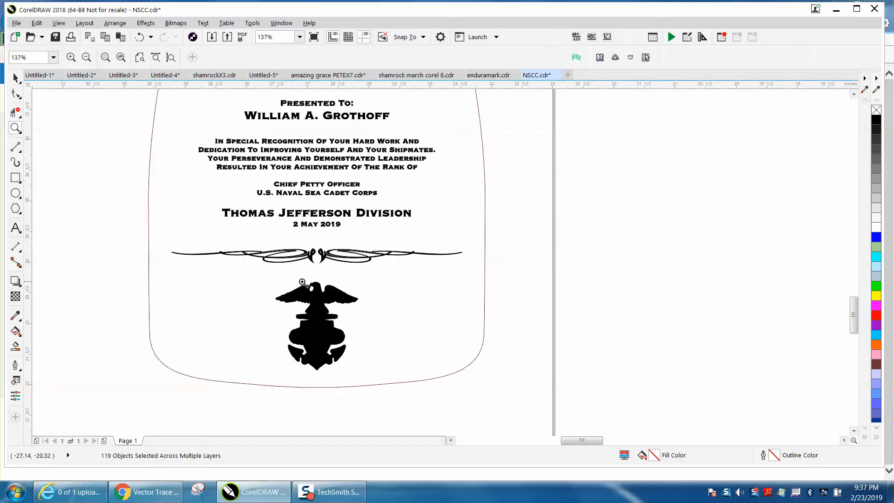
left_click(16, 77)
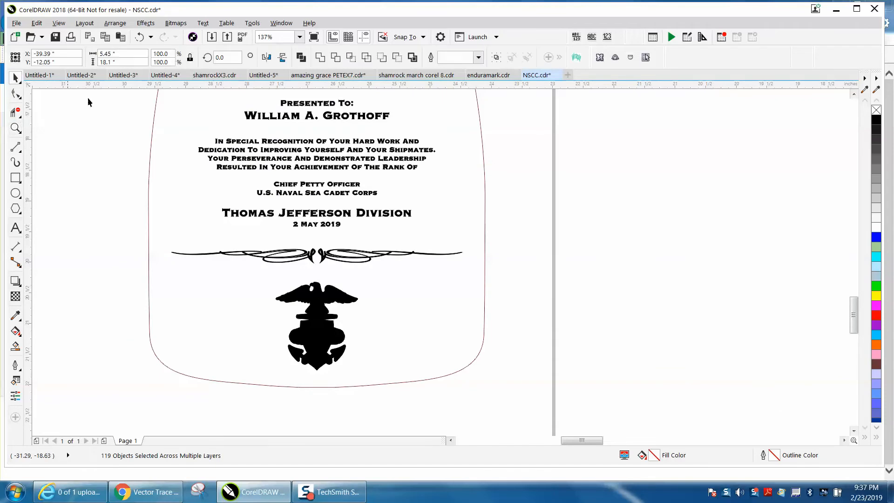
left_click(108, 111)
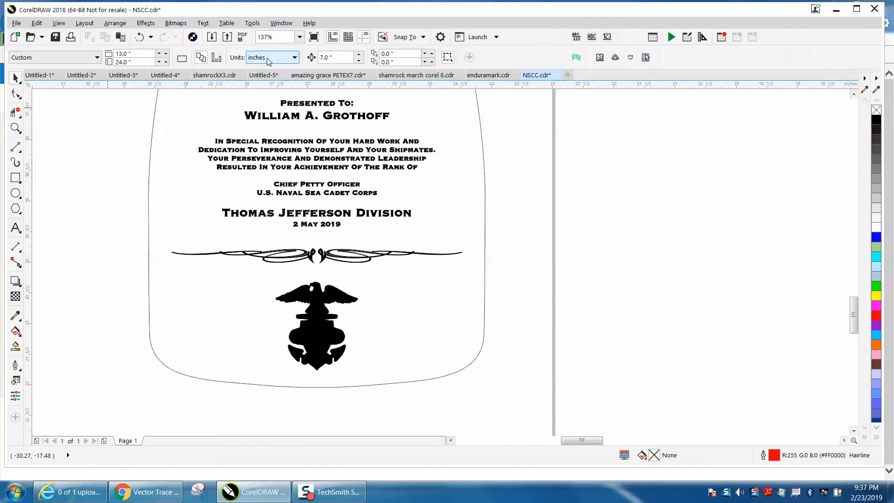
left_click(318, 306)
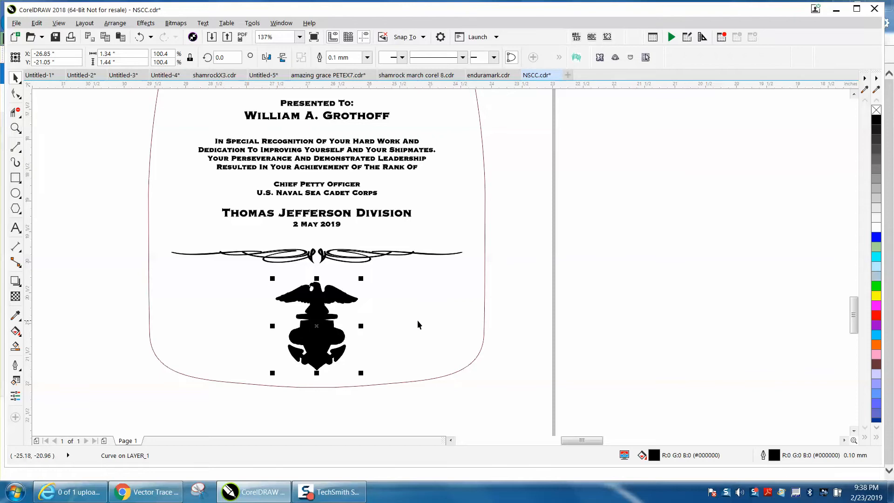
key("shift+Right")
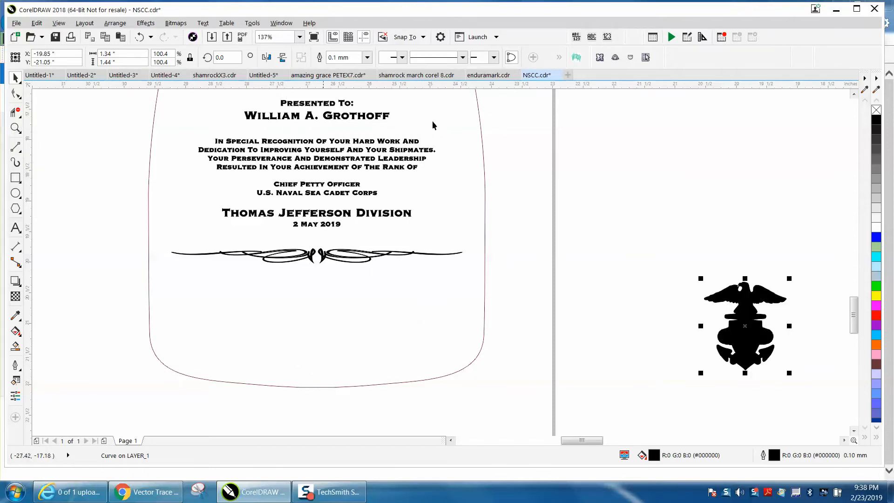
left_click(876, 110)
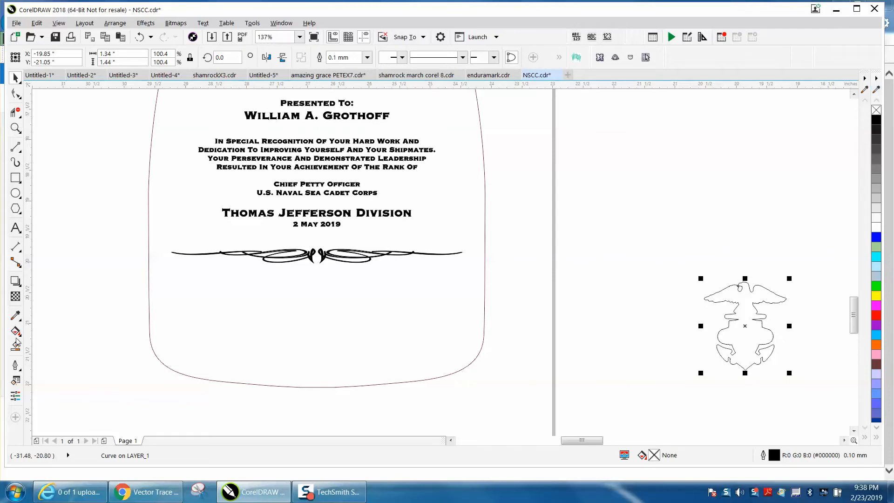
Step: Replace the emblem on the paddle with a black Smart Fill copy without outline, and delete the leftover unfilled original
left_click(15, 347)
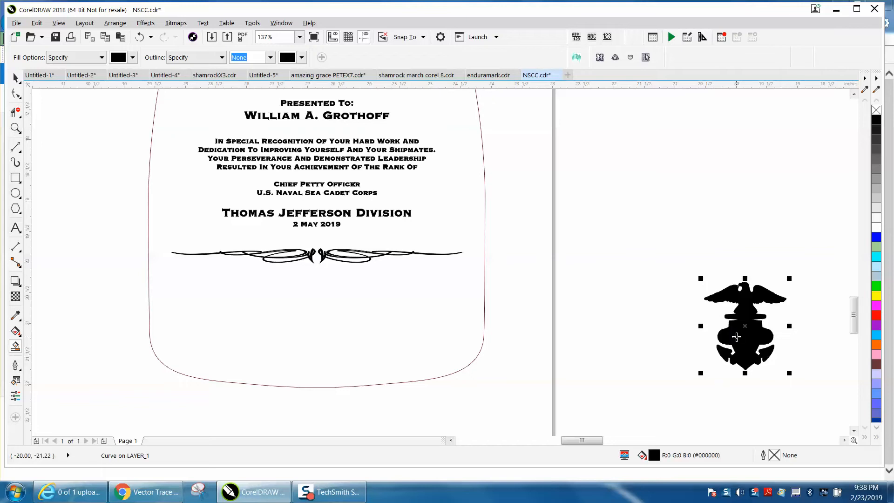
key("c")
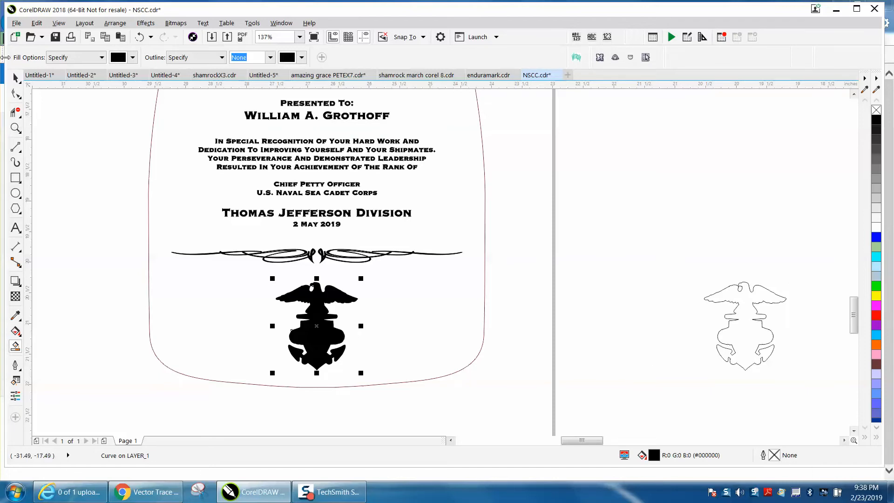
left_click_drag(647, 244, 796, 384)
key("Delete")
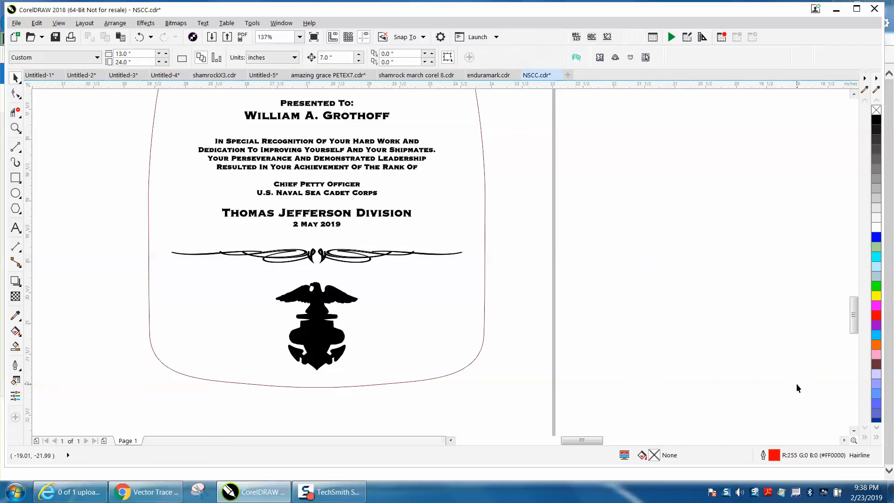
Step: Remove the outline from the flourish group above the emblem and inspect its centre up close
left_click(421, 256)
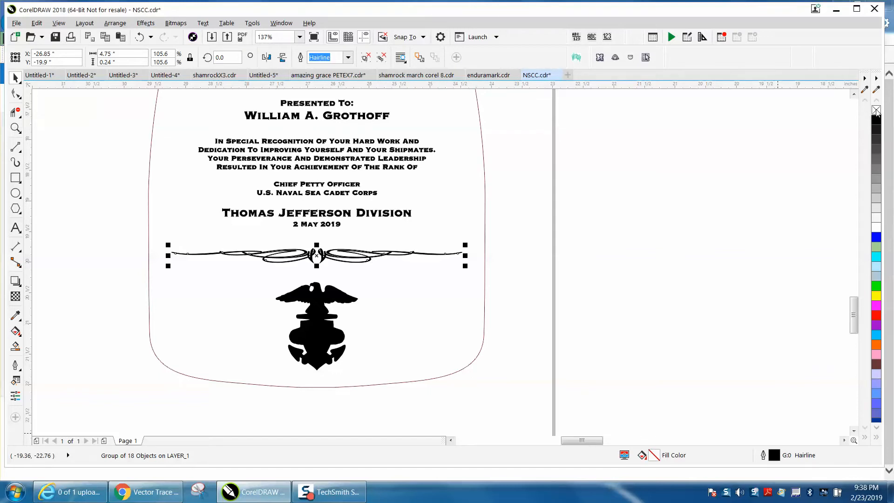
right_click(876, 110)
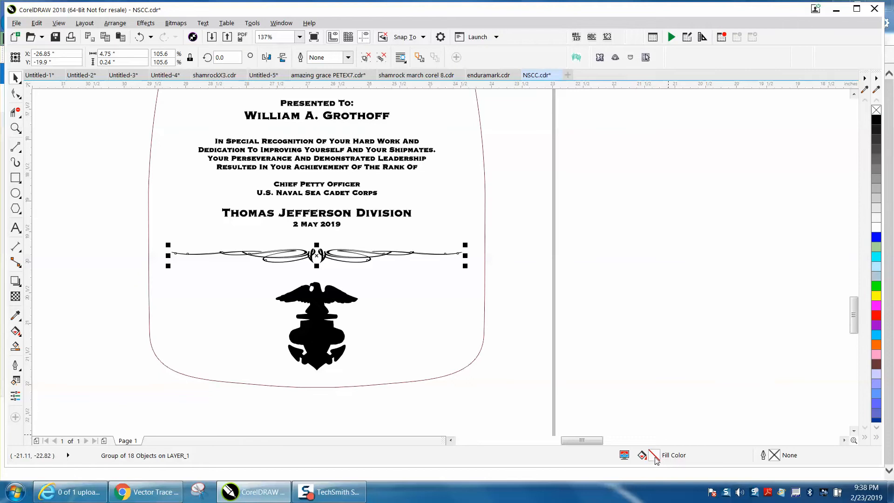
left_click(16, 128)
left_click_drag(289, 246, 343, 271)
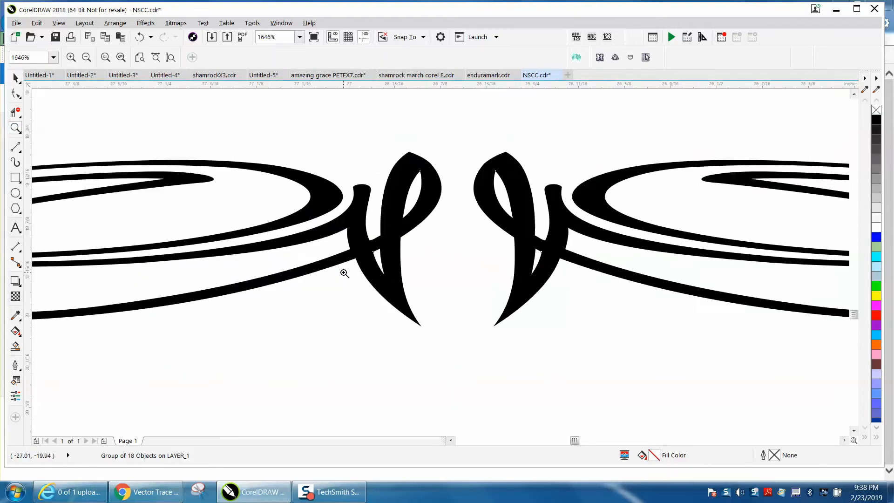
right_click(340, 273)
Step: Try filling the flourish group above the emblem with solid black, and undo that fill
left_click(16, 78)
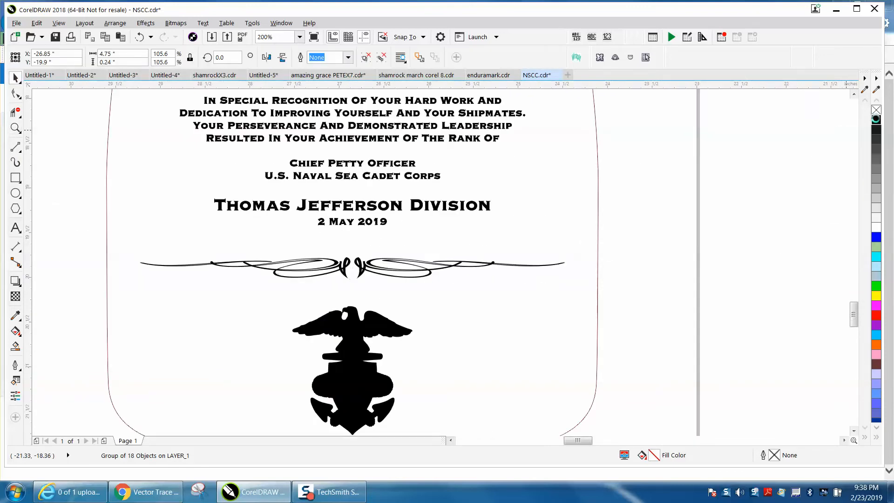
left_click(876, 121)
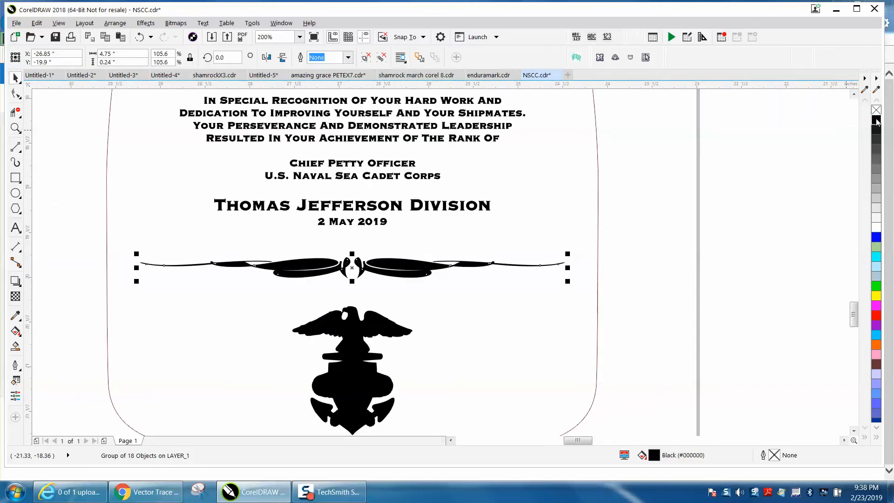
left_click(139, 37)
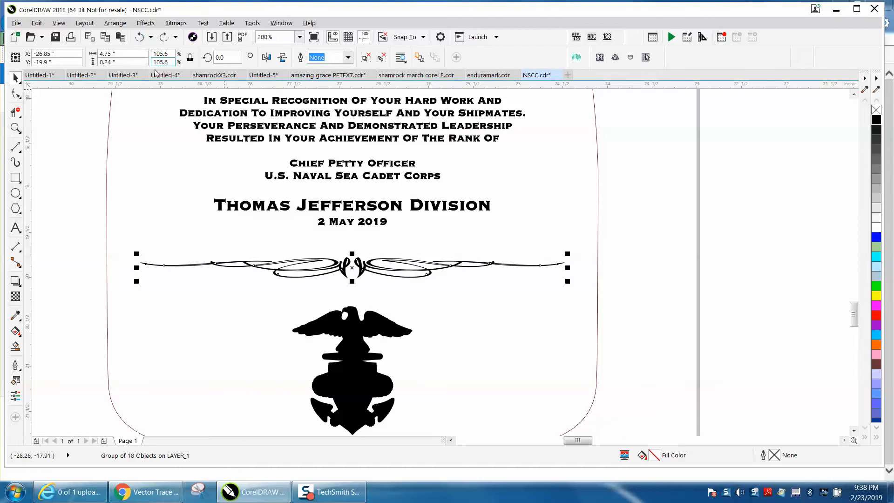
Step: Switch the display to Wireframe and examine the curves at the centre and ends of the flourish above the emblem
left_click(59, 24)
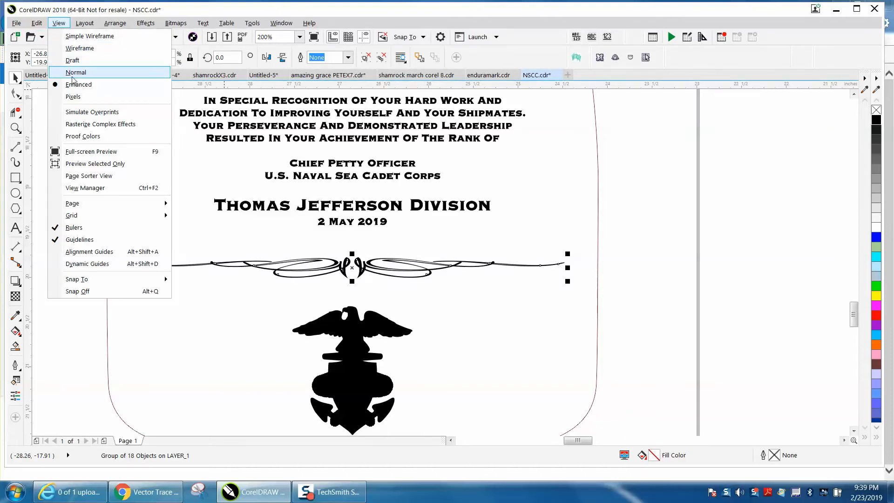
left_click(80, 48)
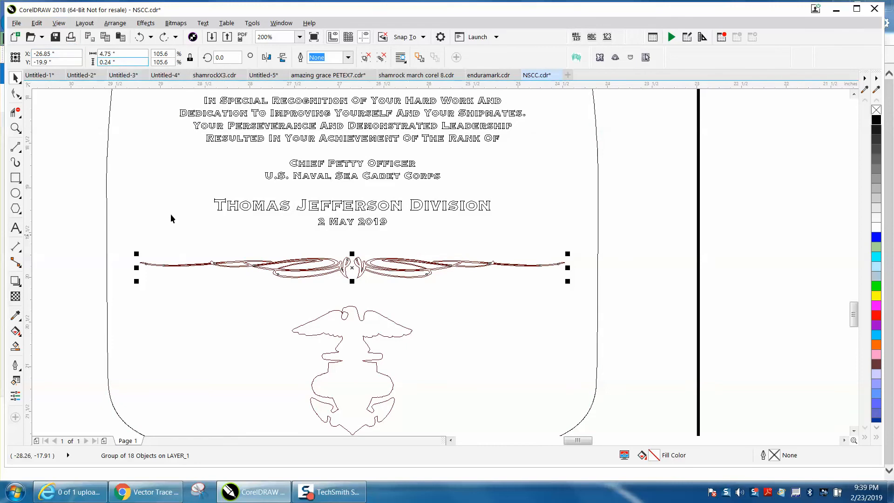
left_click(12, 128)
left_click_drag(301, 247, 420, 299)
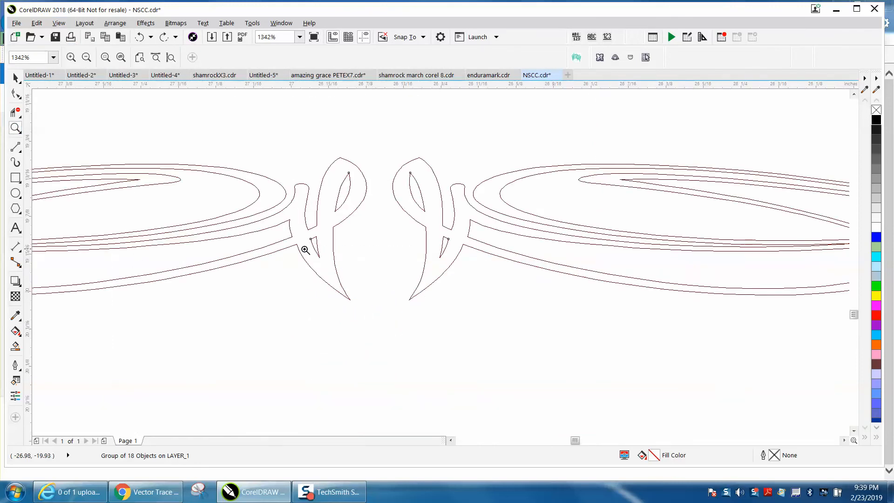
scroll(304, 249, "down", 3)
scroll(304, 249, "down", 2)
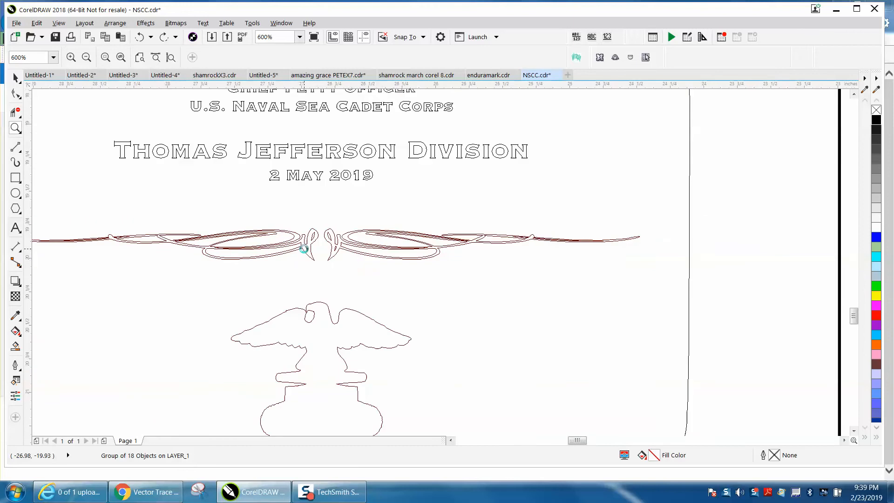
scroll(295, 275, "down", 2)
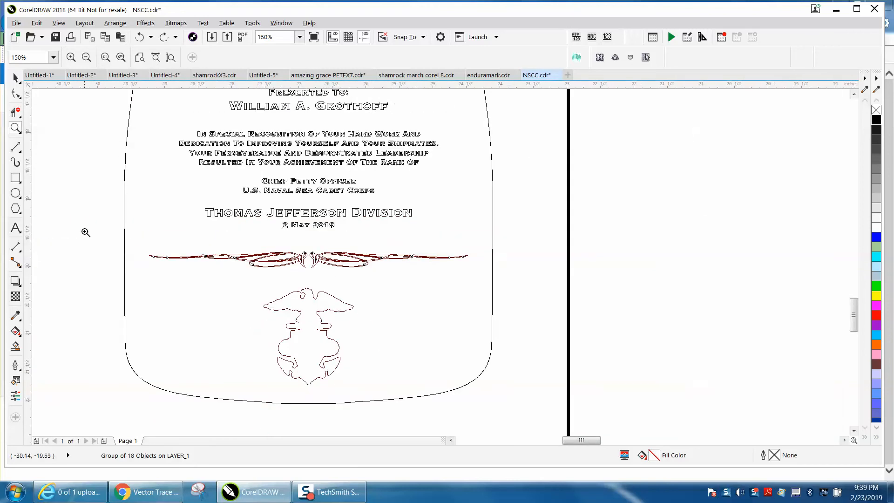
left_click_drag(217, 248, 271, 271)
scroll(264, 272, "down", 3)
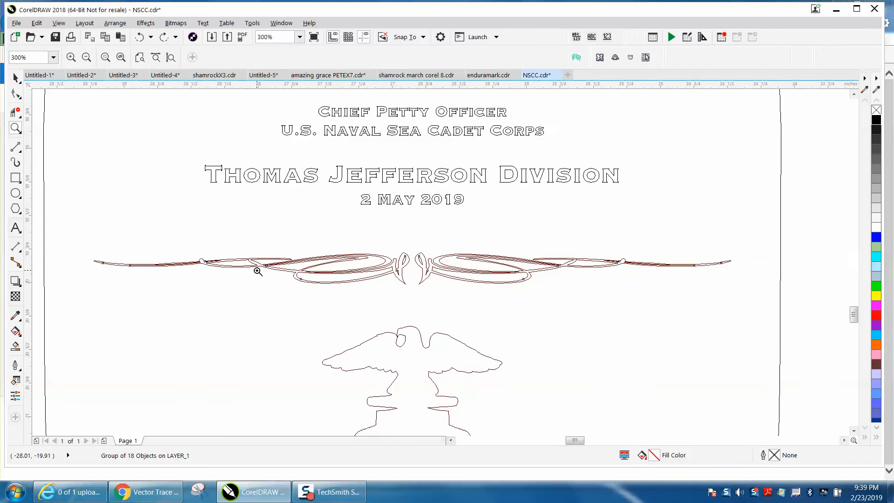
Step: Try a black Smart Fill without outline on the right half of the flourish above the emblem, and undo it
left_click(17, 348)
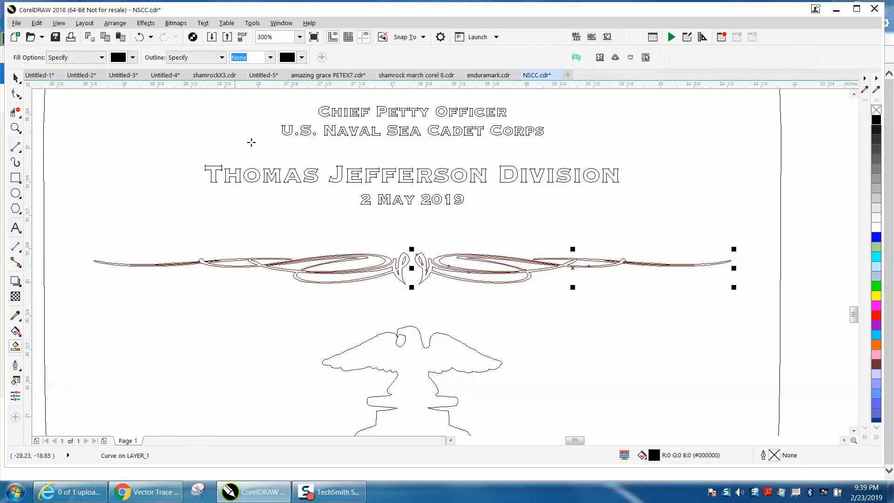
scroll(251, 142, "down", 7)
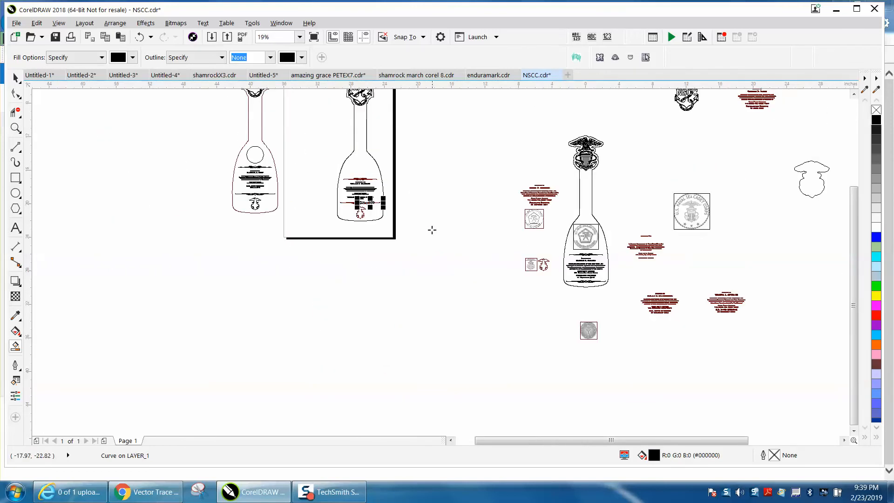
left_click(141, 39)
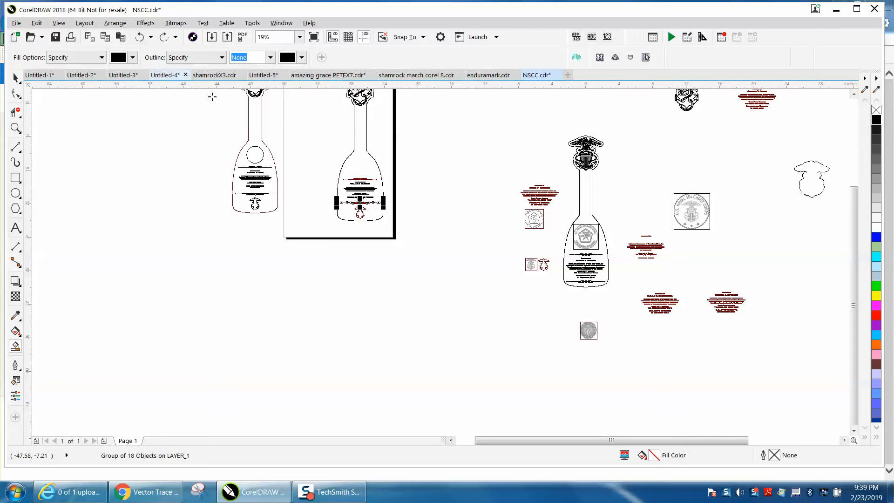
Step: Examine the flourish above the emblem up close in Enhanced view
key("z")
left_click_drag(316, 185, 411, 219)
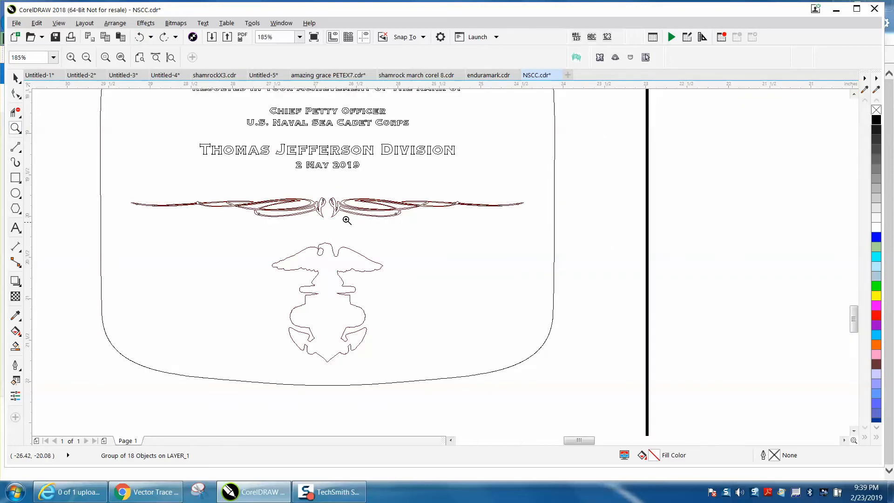
left_click(59, 23)
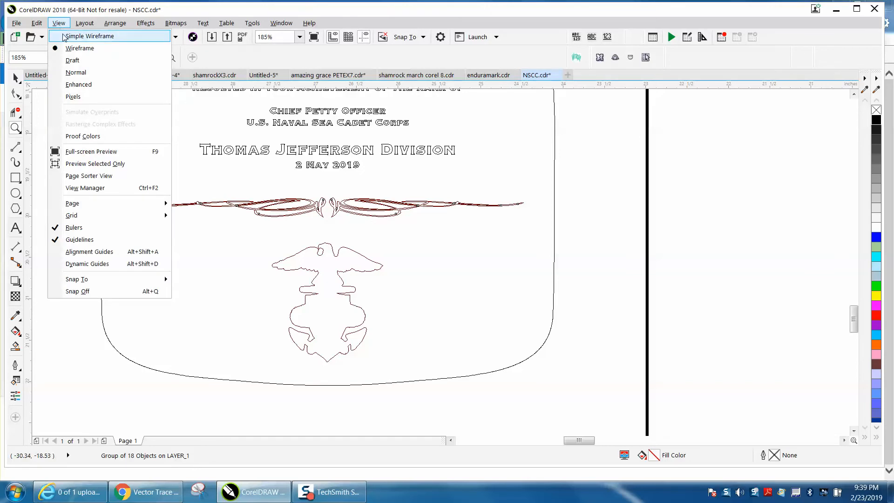
left_click(76, 84)
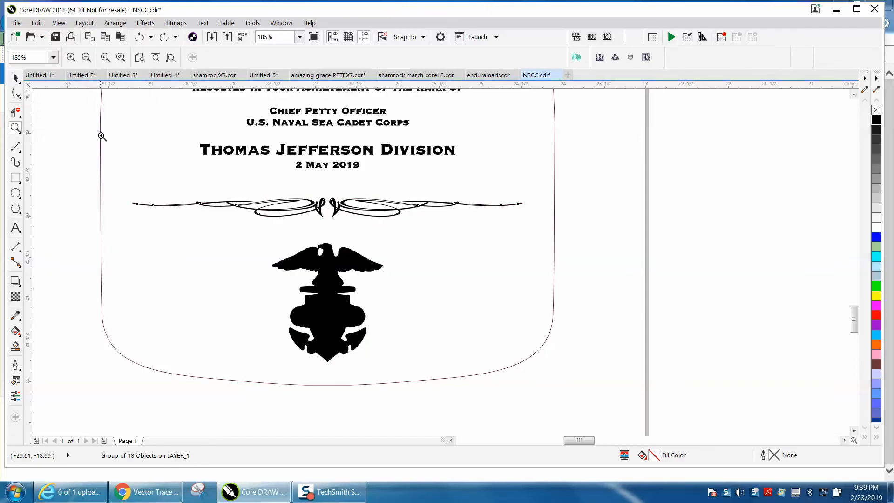
left_click(61, 24)
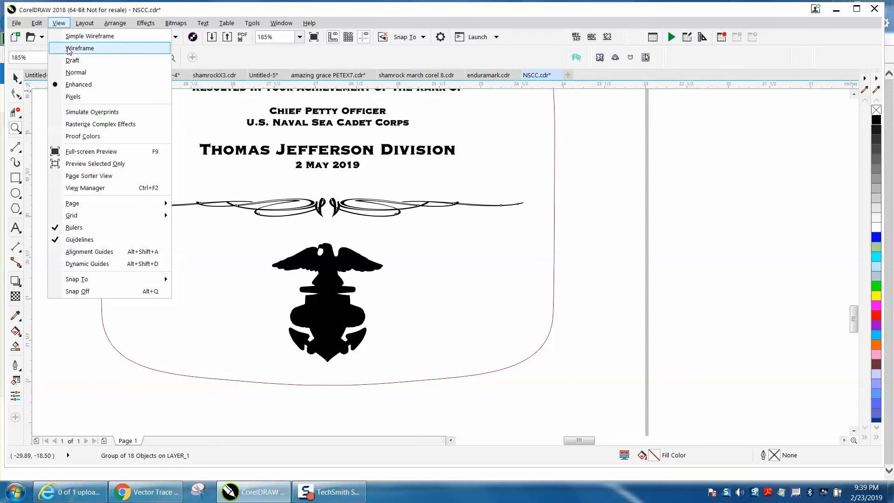
left_click(43, 100)
Step: Undo the recent edits to the flourish group above the emblem, including its outline removal
left_click(142, 37)
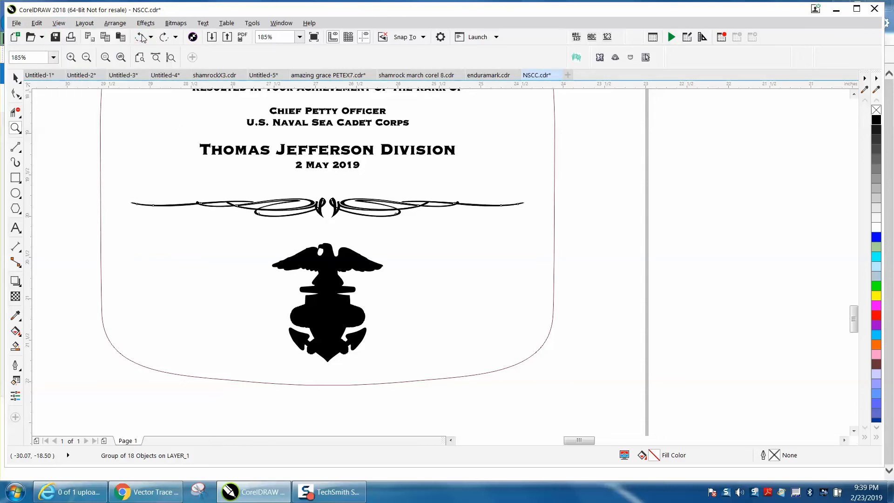
left_click(142, 37)
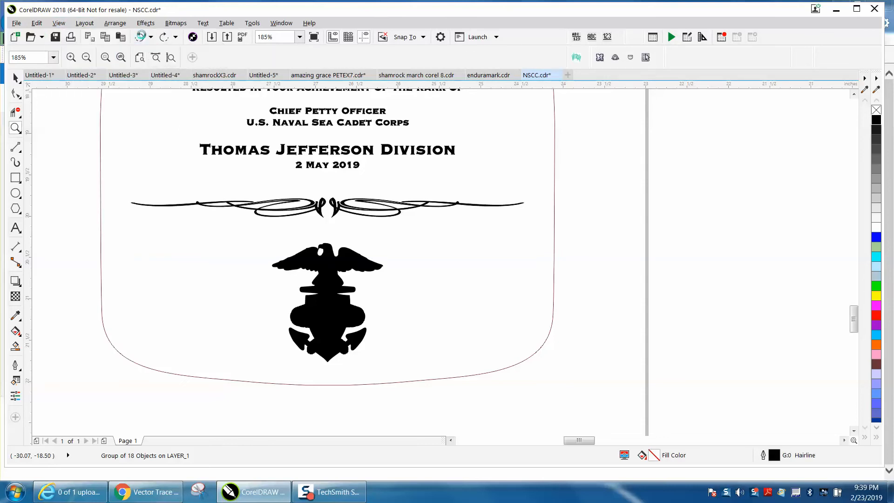
left_click(142, 37)
left_click(163, 38)
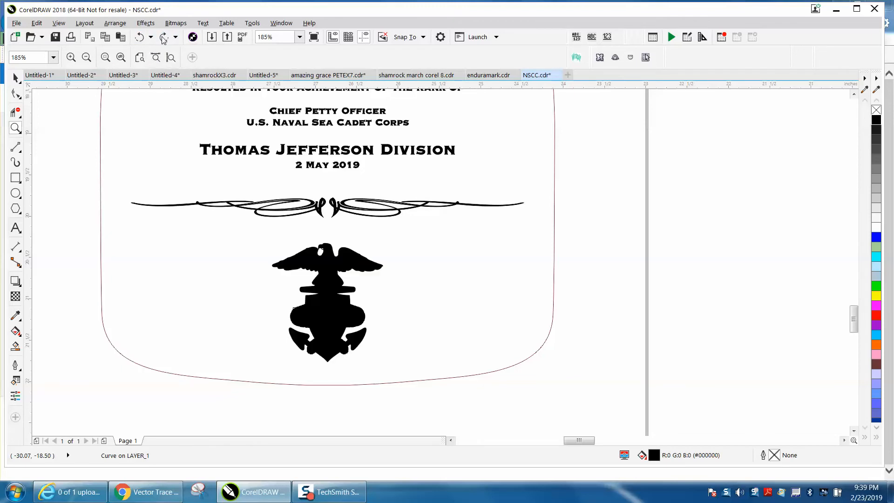
Step: In Wireframe view, apply a black Smart Fill without outline to both halves of the flourish above the emblem
left_click(58, 23)
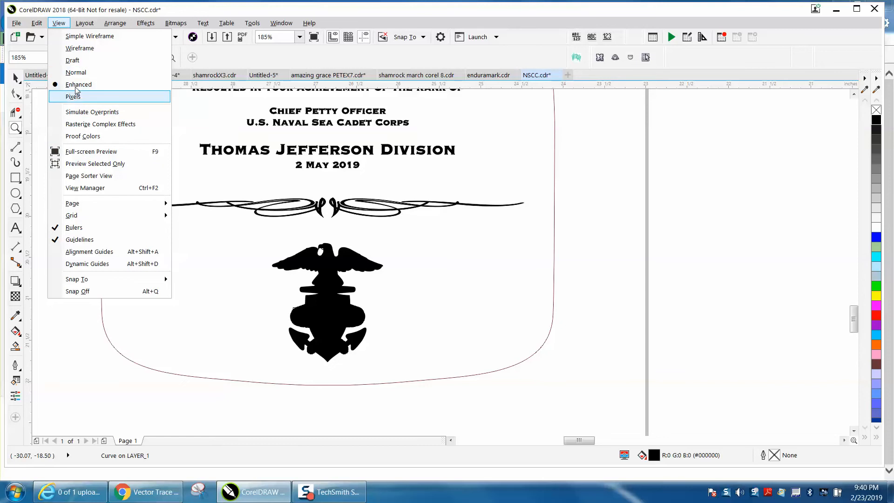
left_click(77, 48)
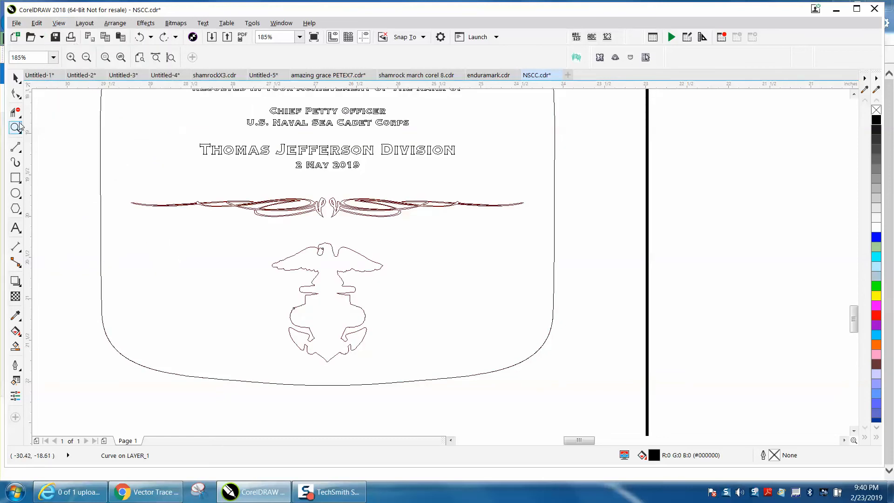
left_click_drag(266, 186, 403, 236)
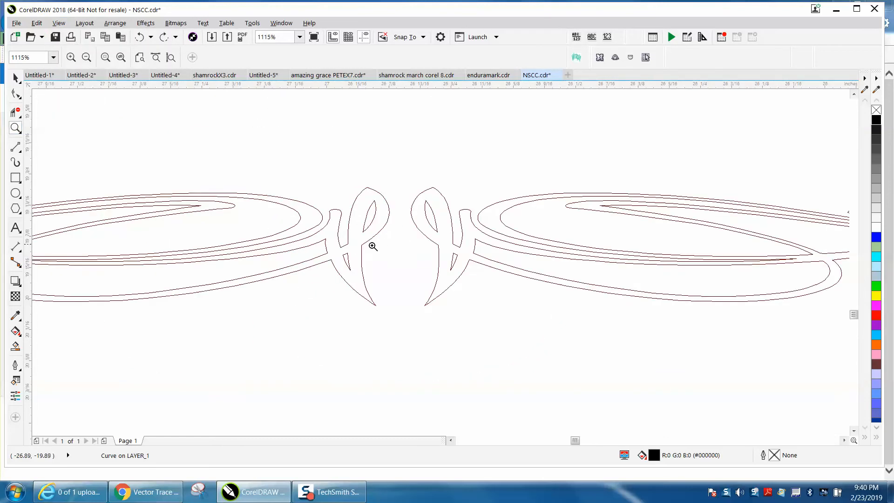
left_click(15, 345)
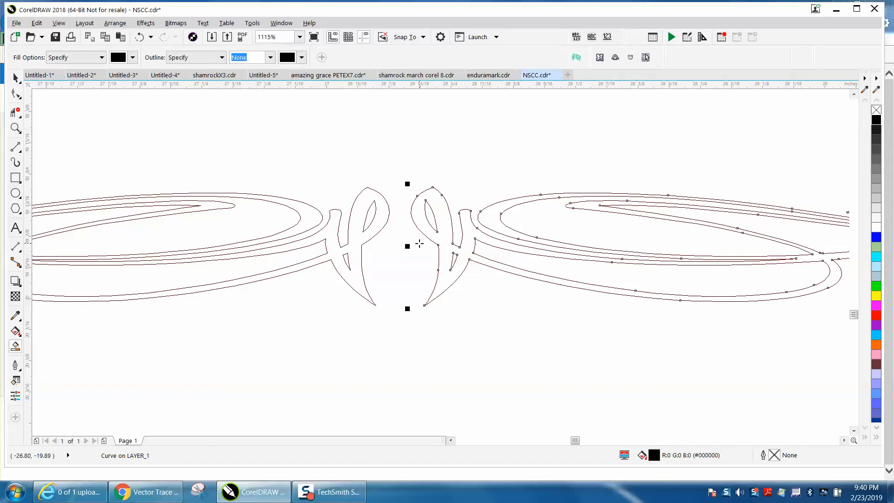
Step: Return the display to Enhanced view and check the filled flourish above the emblem
scroll(417, 243, "down", 4)
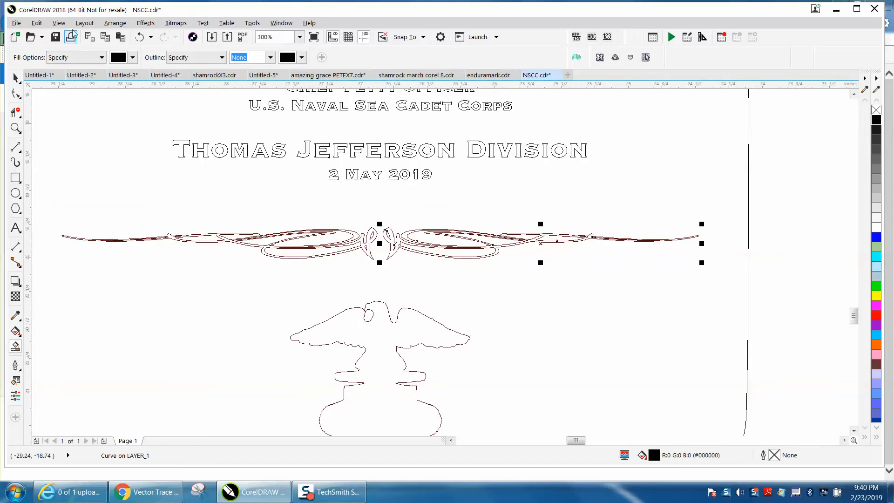
left_click(60, 24)
left_click(77, 84)
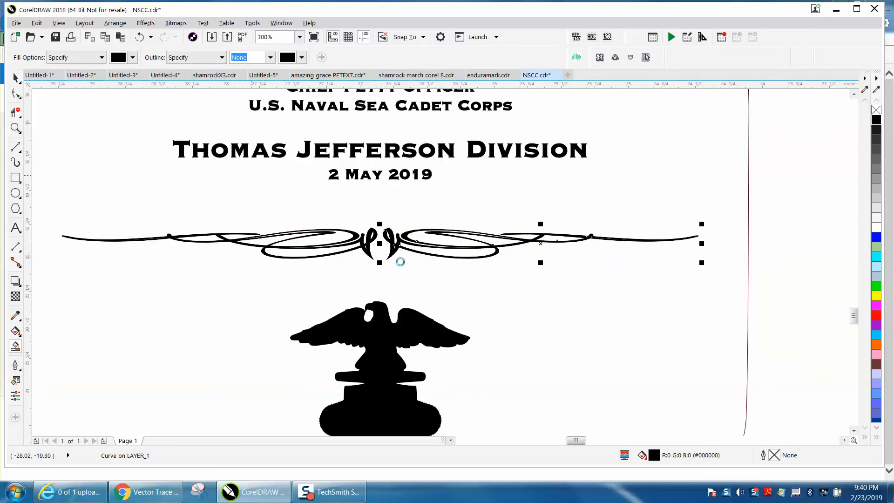
scroll(285, 228, "down", 2)
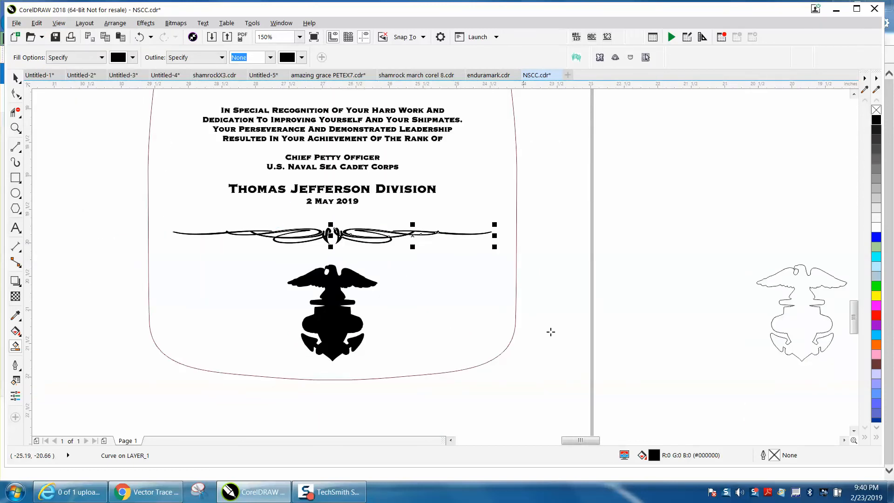
Step: Move the filled right half of the flourish 7 inches right and the left half 7 inches left, clear of the original
key("space")
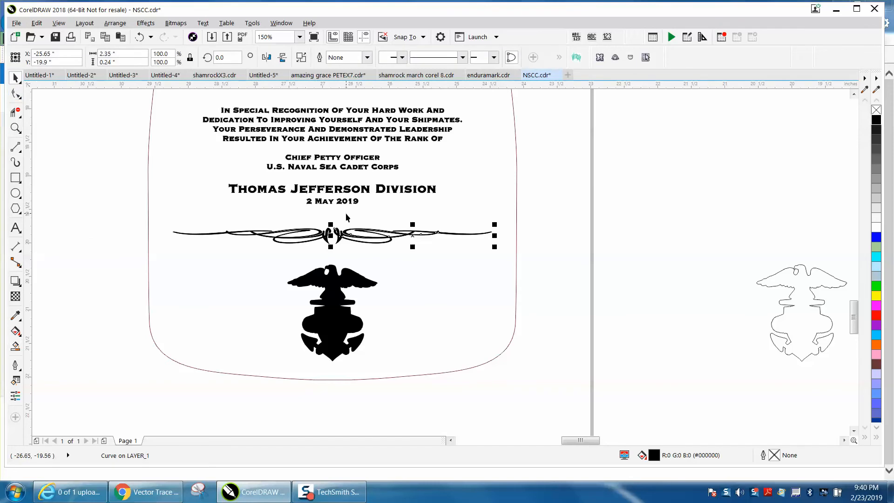
key("ctrl+d")
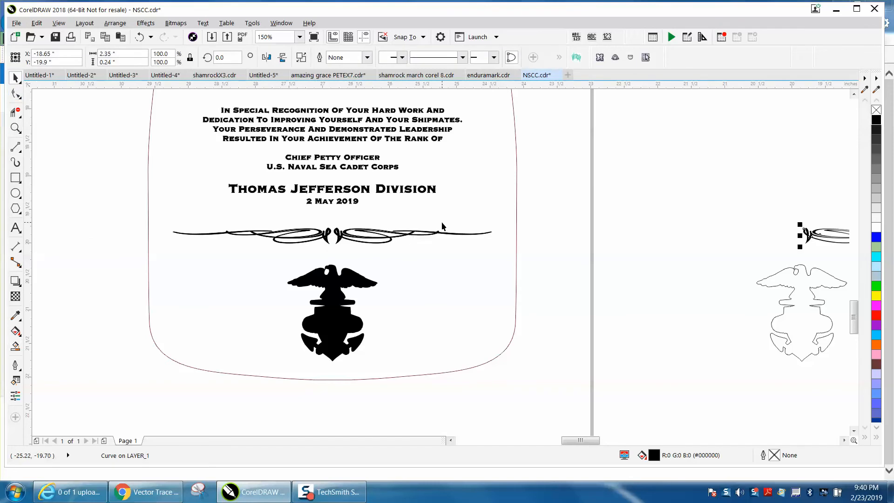
scroll(403, 226, "down", 1)
left_click(334, 233)
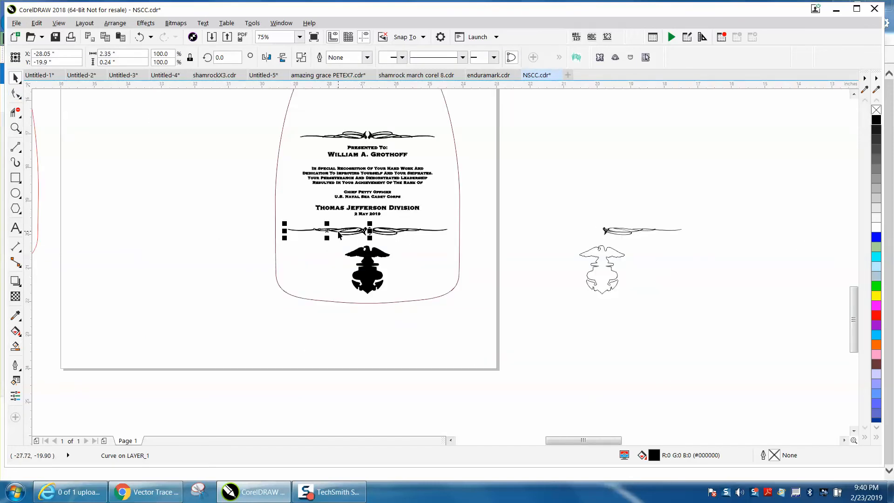
key("Left")
Step: Delete the original flourish group and move both filled halves back 7 inches into its place above the emblem
left_click_drag(261, 217, 456, 239)
key("Delete")
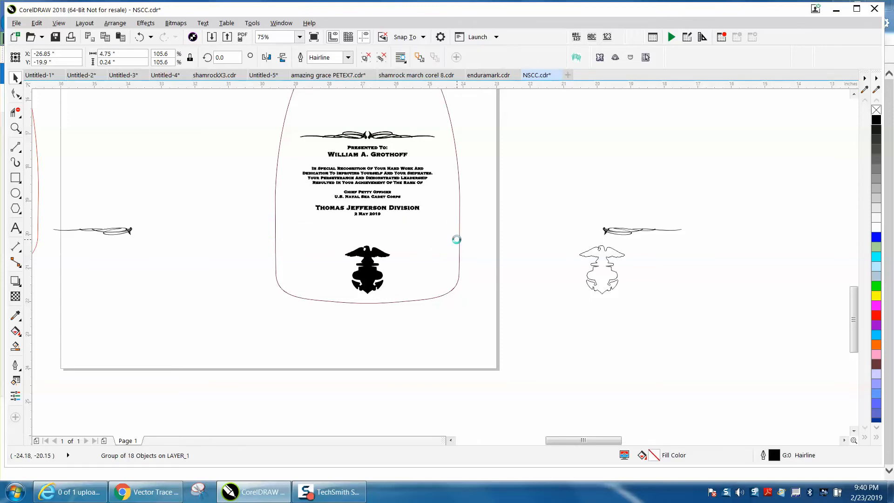
left_click(119, 234)
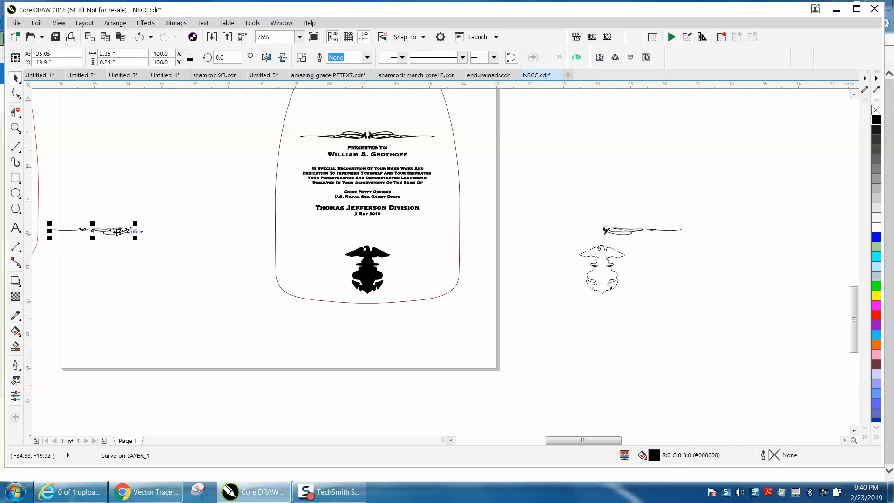
key("Right")
left_click(601, 234)
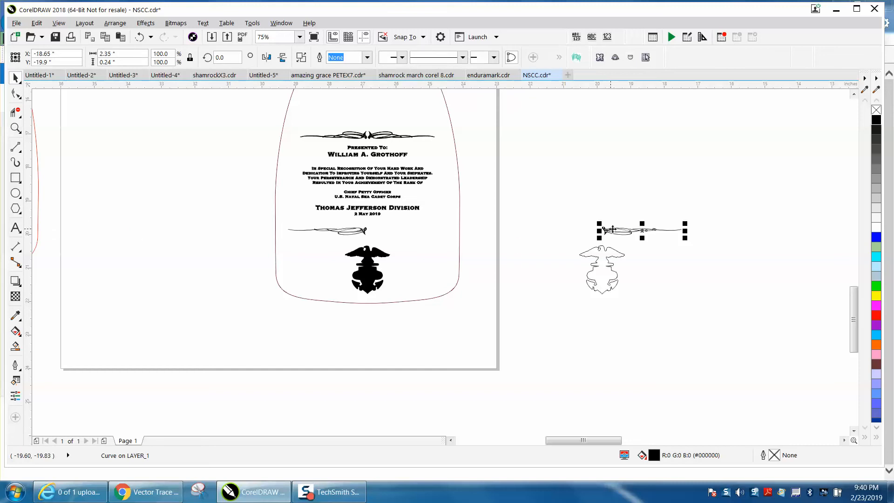
key("Left")
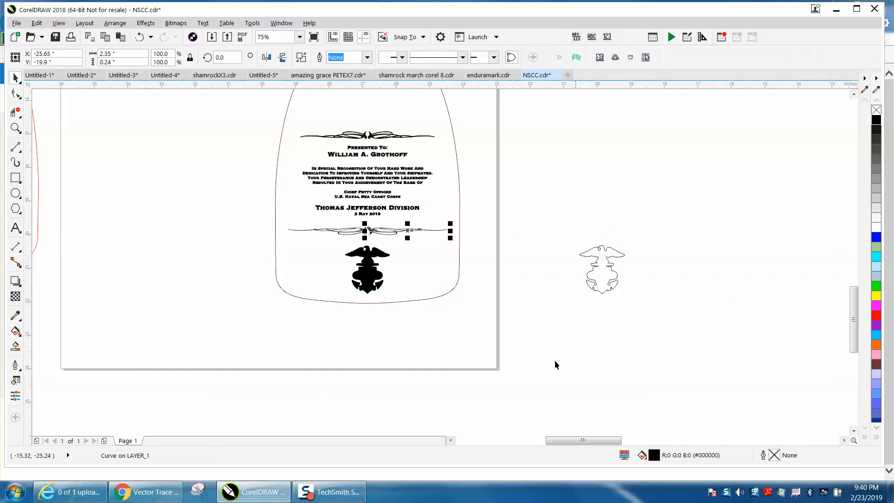
Step: Examine the replacement flourish's centre and right half up close
left_click(15, 128)
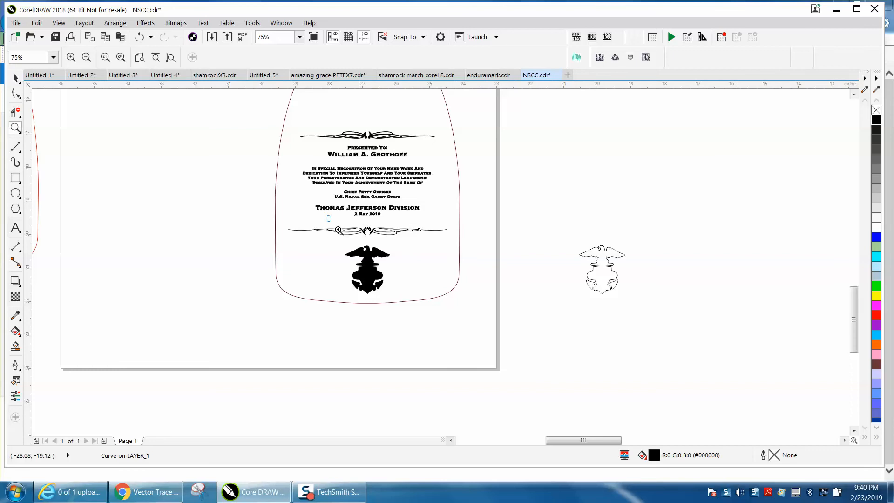
left_click_drag(338, 229, 437, 259)
left_click_drag(368, 179, 554, 254)
scroll(327, 195, "down", 4)
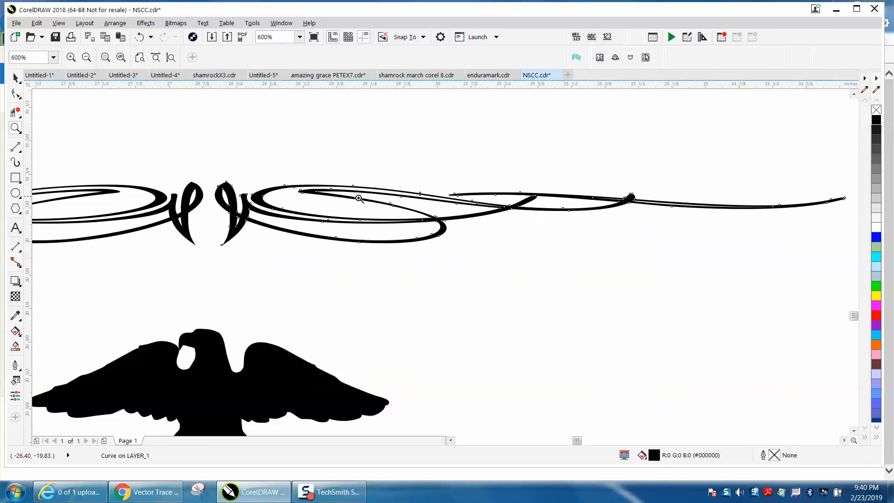
left_click_drag(339, 129, 468, 215)
Step: Remove the outline from the inscription text block between the two flourishes on the paddle
left_click(16, 78)
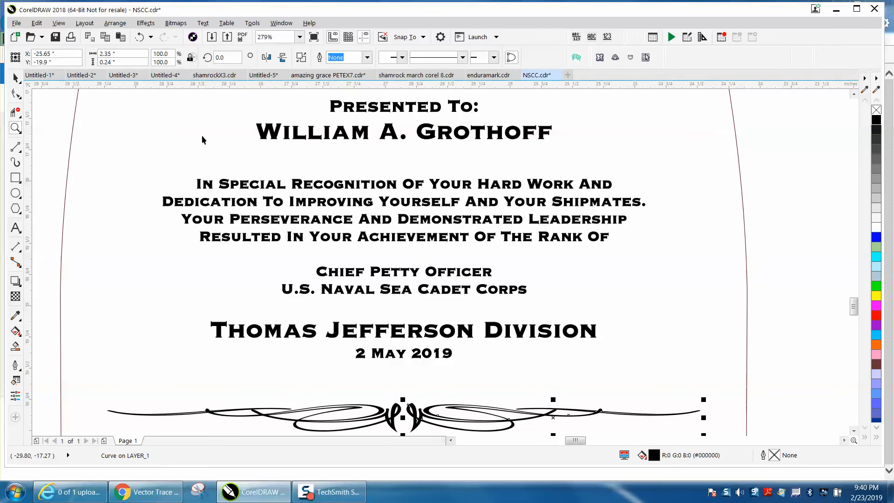
left_click(292, 142)
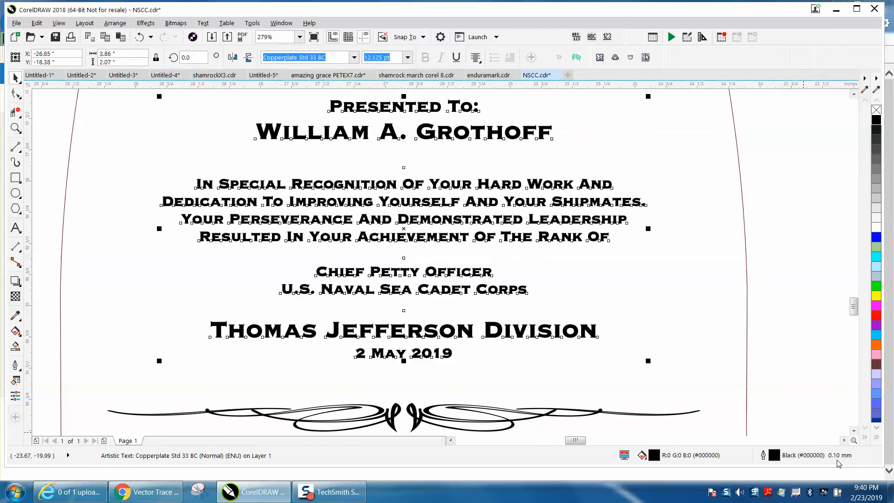
left_click(54, 103)
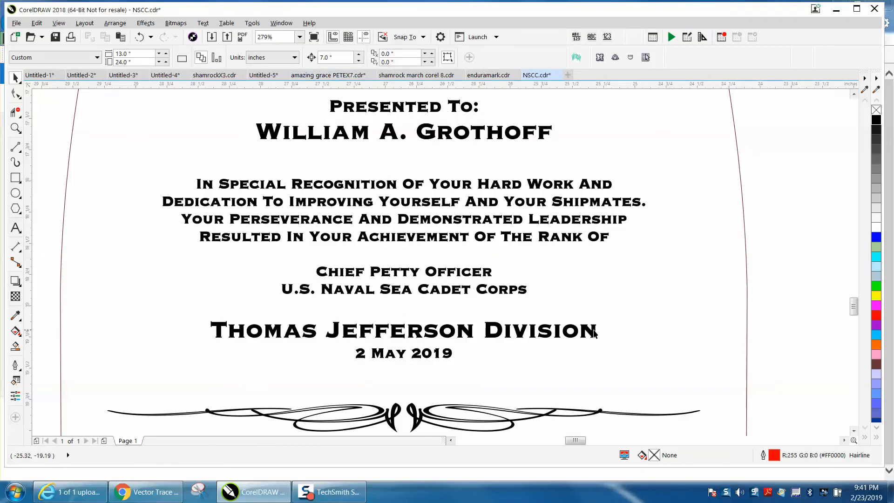
left_click(593, 331)
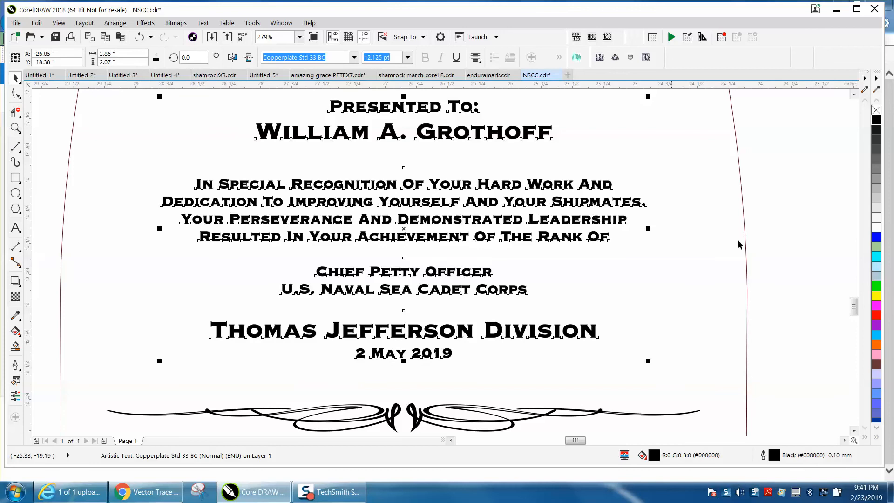
right_click(875, 111)
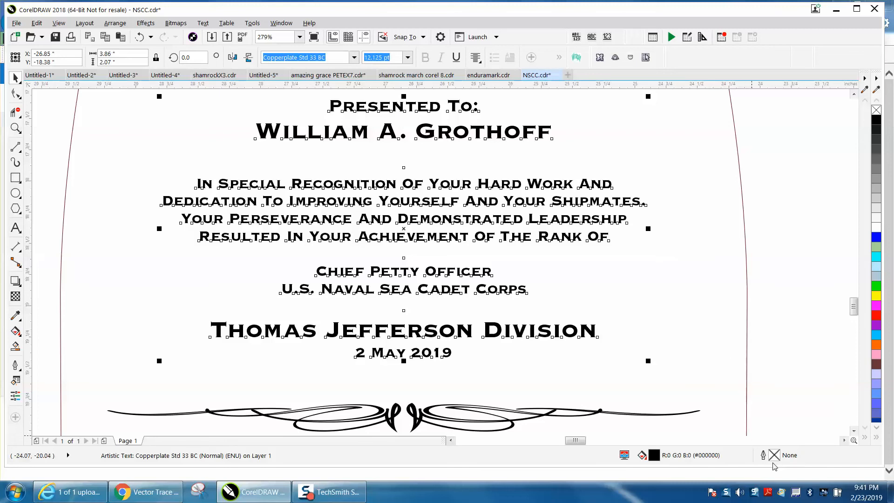
Step: Examine the NSCC anchor artwork at the head of the paddle on the page
scroll(588, 290, "down", 5)
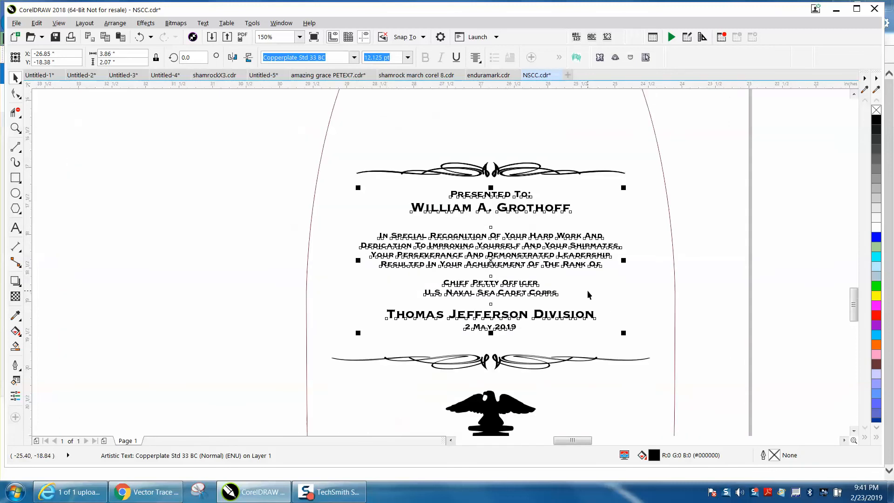
scroll(586, 289, "down", 3)
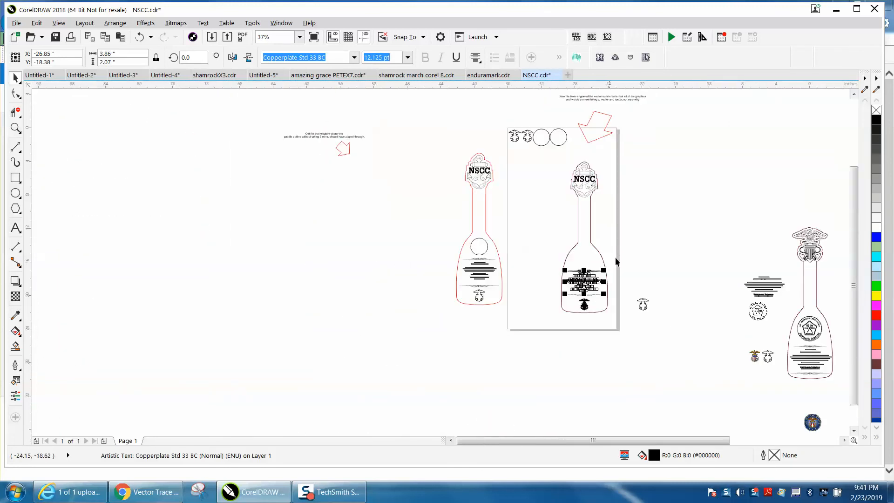
left_click(15, 127)
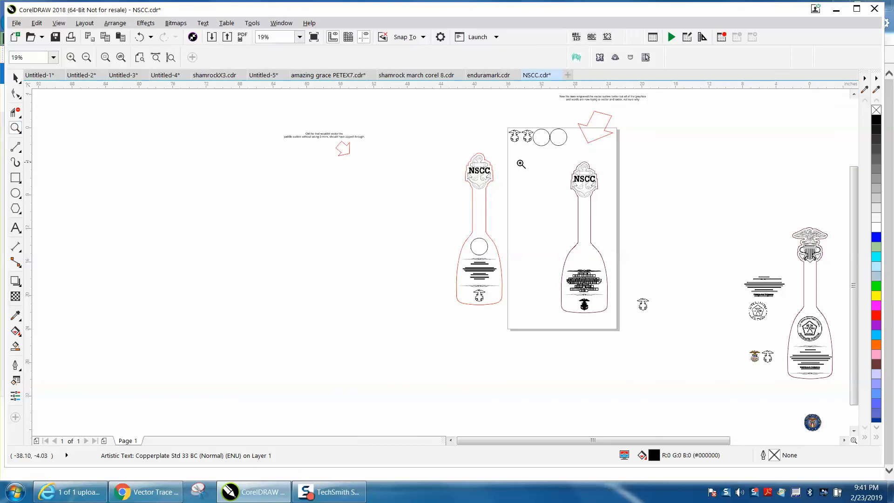
left_click_drag(569, 165, 621, 203)
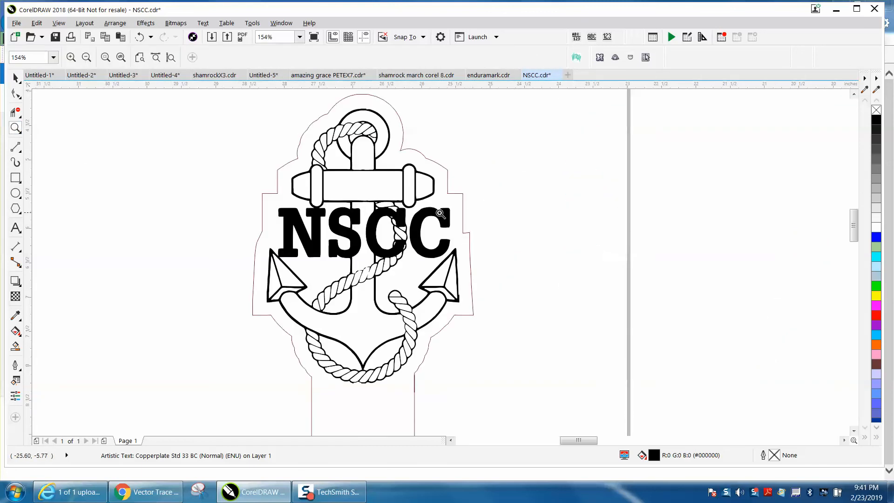
key("space")
Step: Move the two emblems, two circles and arrow from the page's upper edge off the page to about X -10.59, Y 1.84 inches
scroll(675, 214, "down", 1)
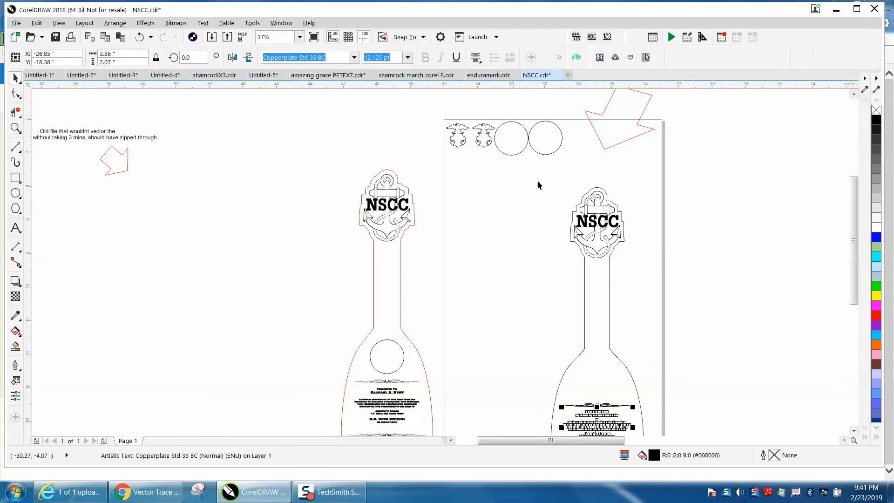
scroll(537, 180, "down", 1)
left_click_drag(495, 135, 663, 185)
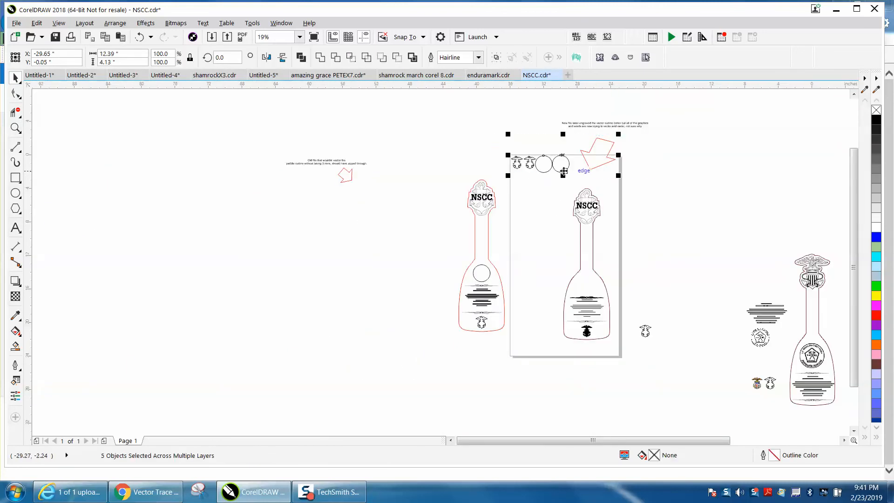
left_click_drag(562, 156, 722, 141)
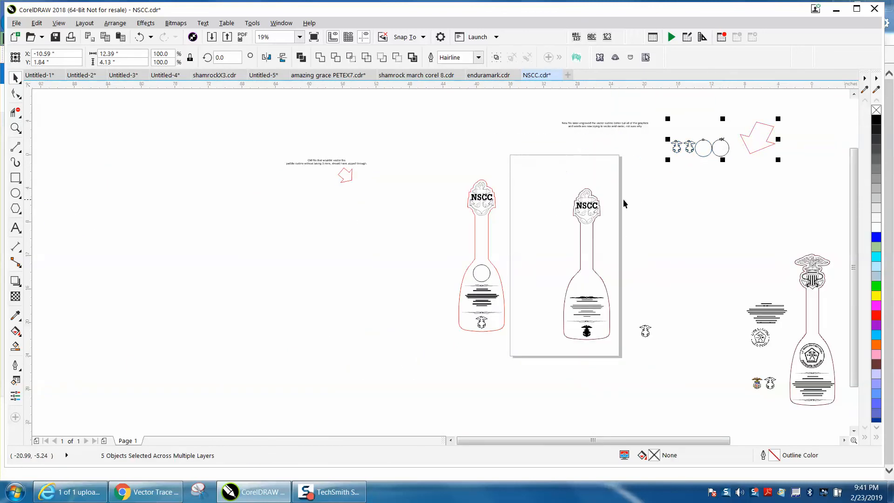
Step: Move the page's paddle to the page's upper-left corner and the old-file paddle farther left to about X -53.39, Y -12.05 inches
left_click_drag(562, 178, 615, 345)
left_click_drag(587, 262, 538, 235)
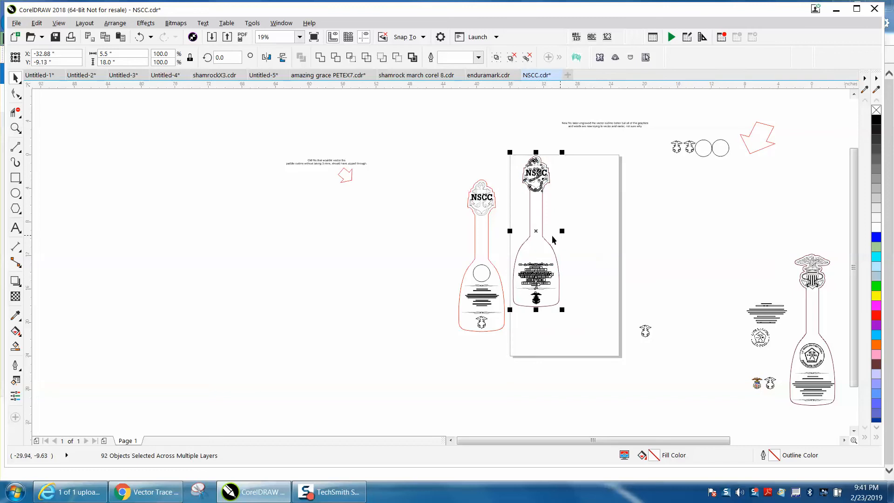
left_click_drag(449, 173, 523, 340)
key("Left")
key("Left")
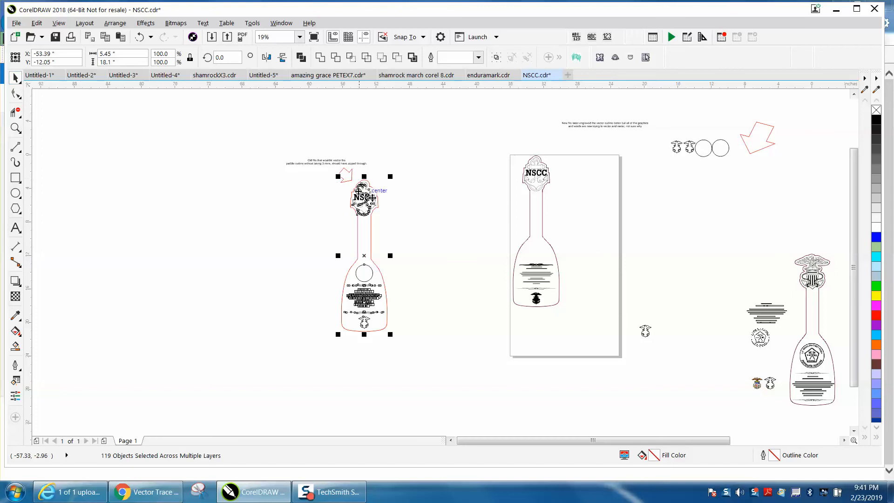
left_click(454, 229)
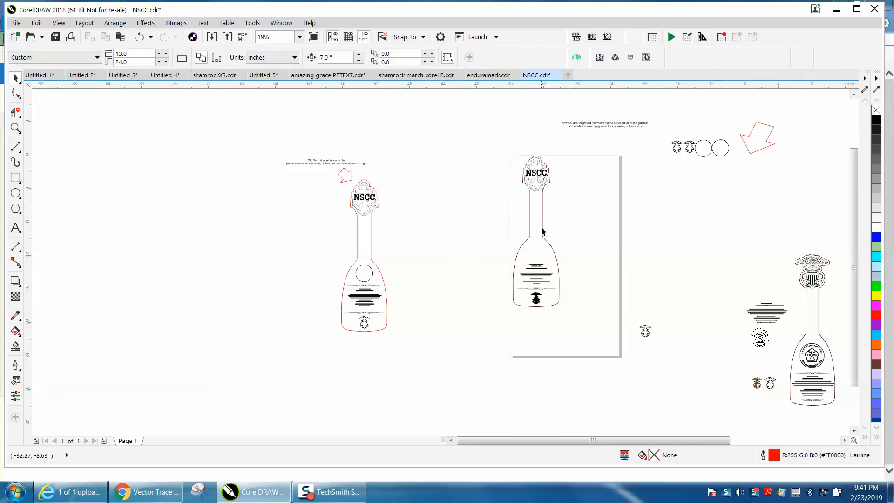
Step: Change the outline colour of the page paddle's contour to red (#FF0000) and inspect its curved shoulder up close
left_click(543, 231)
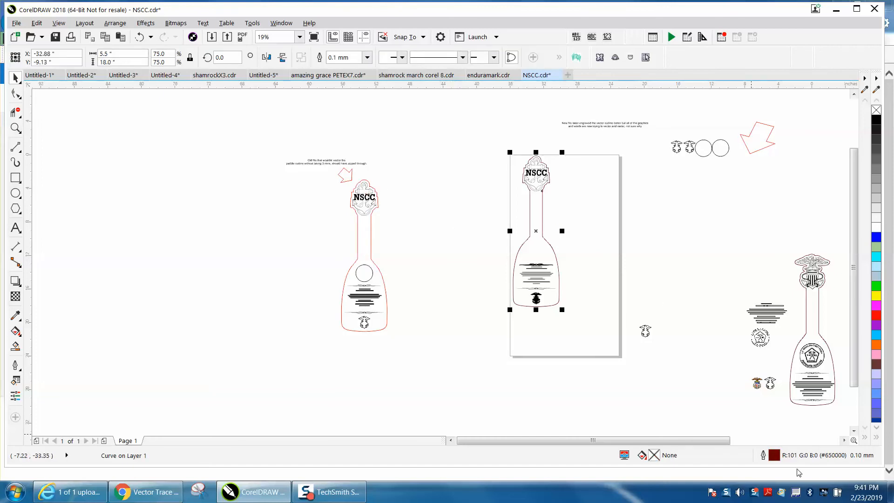
right_click(876, 315)
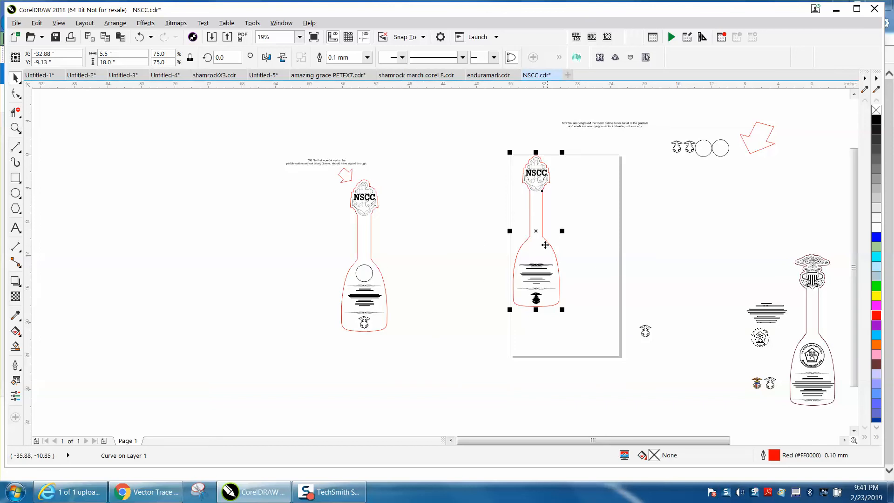
left_click(16, 128)
left_click_drag(339, 234, 579, 277)
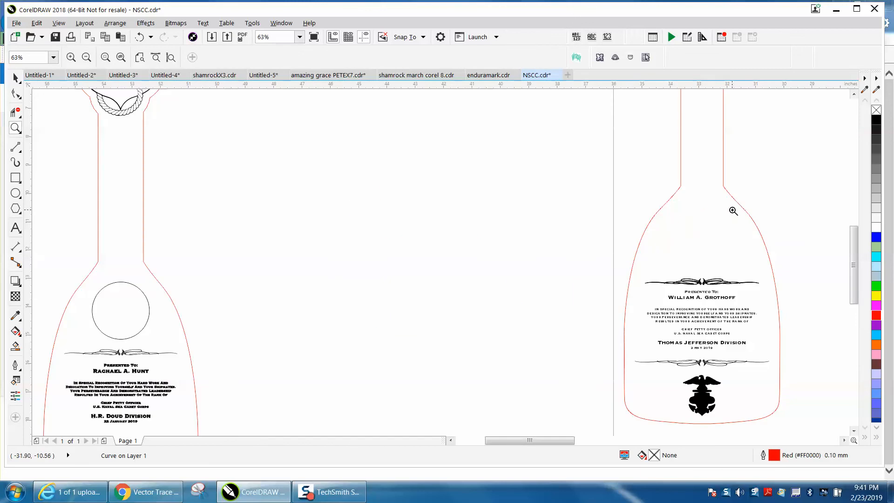
left_click_drag(737, 198, 753, 224)
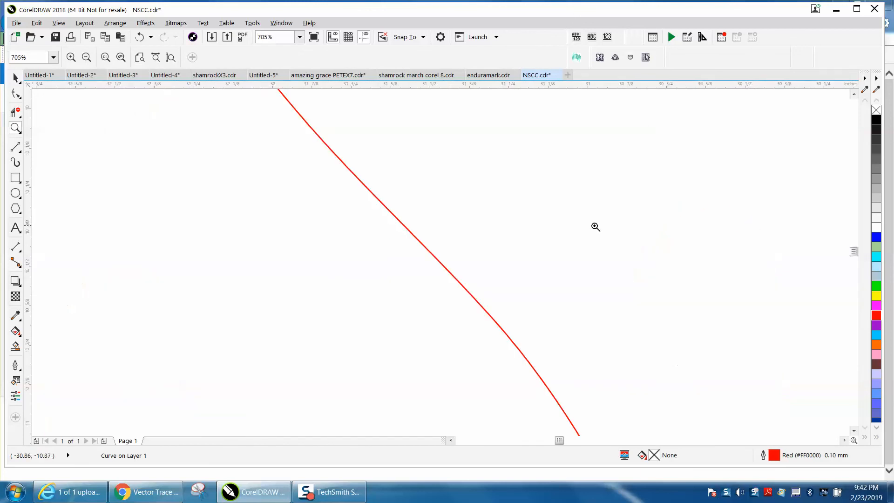
scroll(447, 229, "down", 6)
scroll(447, 230, "down", 1)
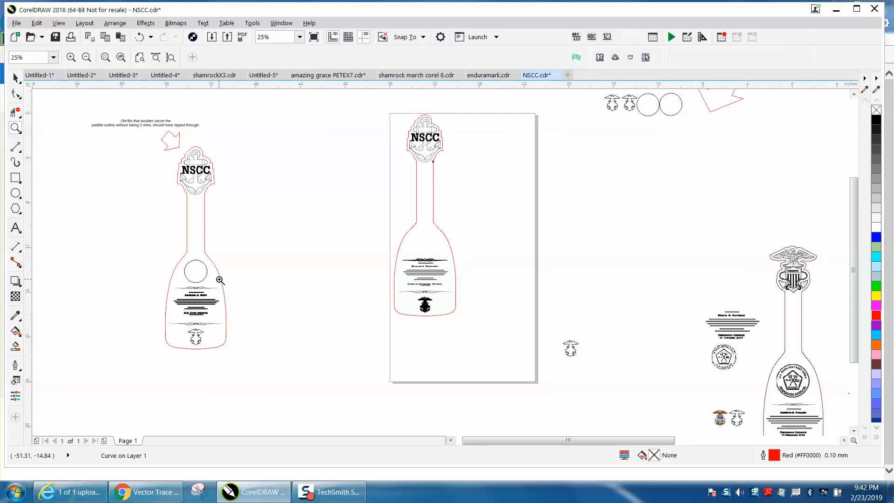
Step: Set the ruler origin to the page's upper-left corner and review the Snap To options
left_click(20, 79)
left_click(308, 133)
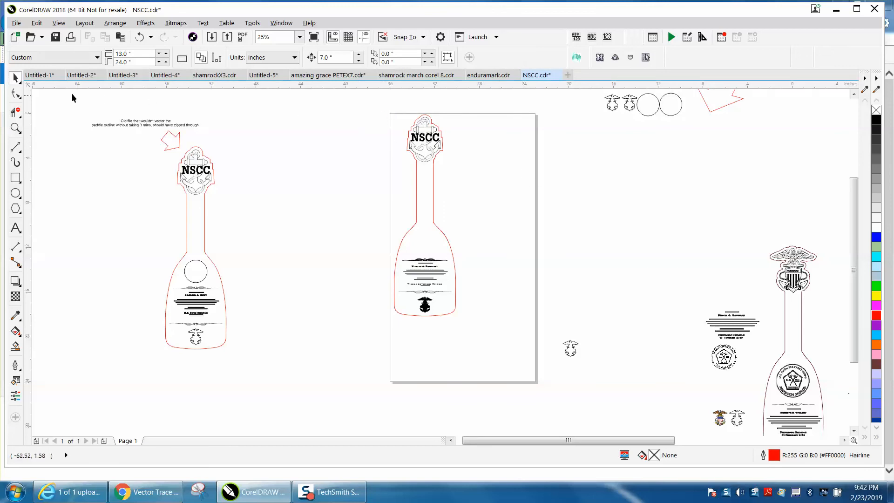
left_click_drag(28, 87, 390, 114)
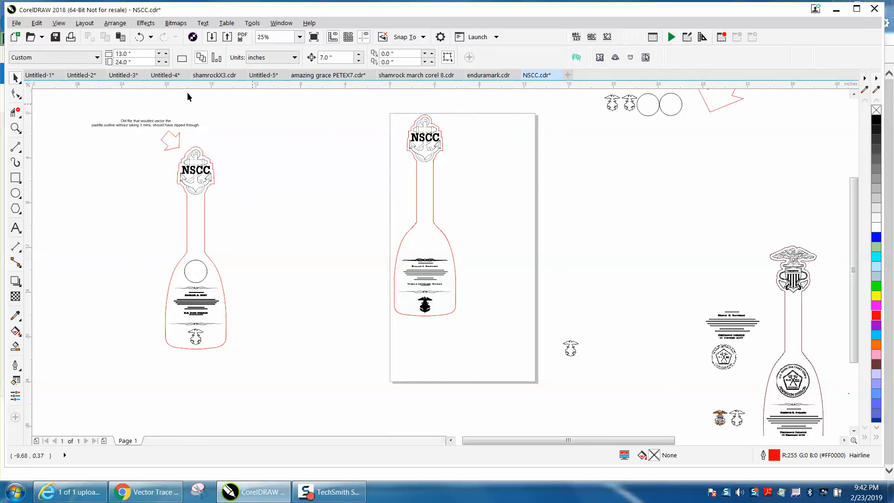
left_click(59, 24)
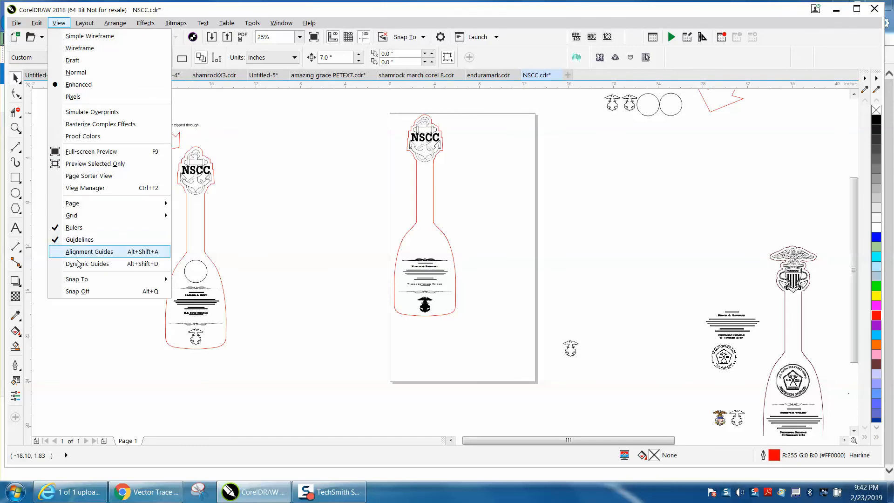
mouse_move(78, 278)
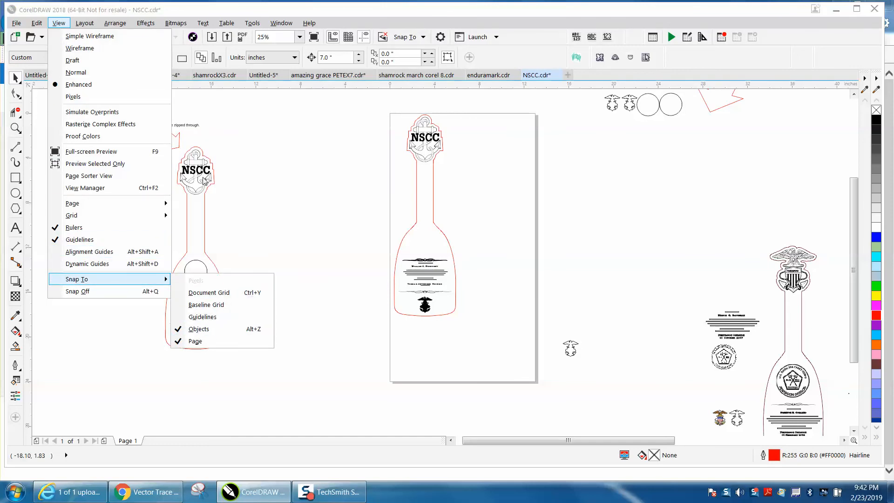
left_click(250, 98)
left_click_drag(28, 89, 390, 113)
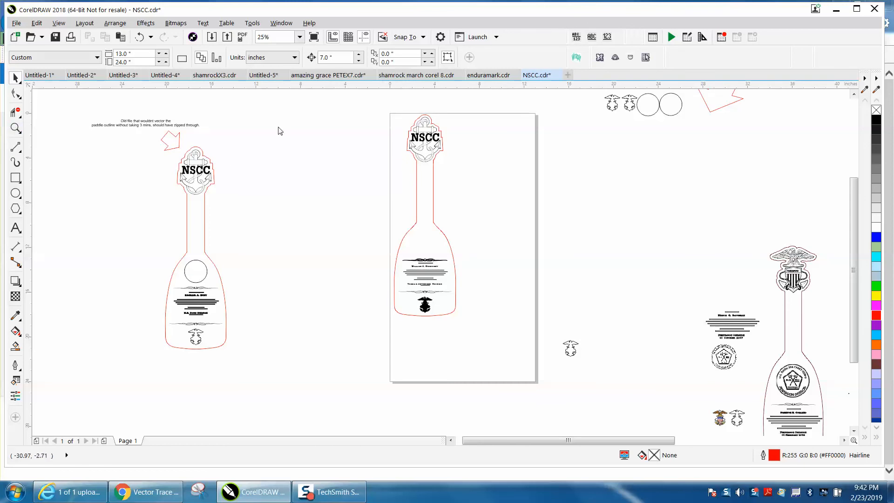
Step: Move the red paddle contour 7 inches left off the page, separating it from the engraving artwork
left_click(16, 128)
left_click_drag(385, 115, 569, 349)
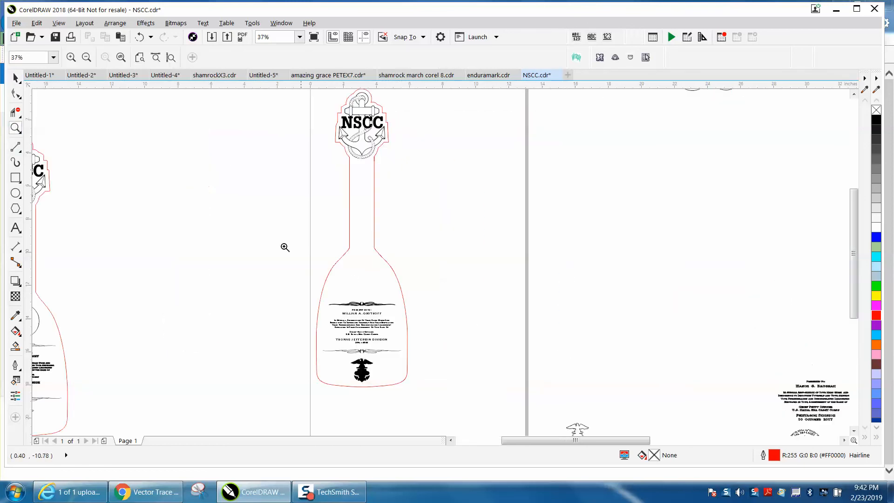
left_click(18, 79)
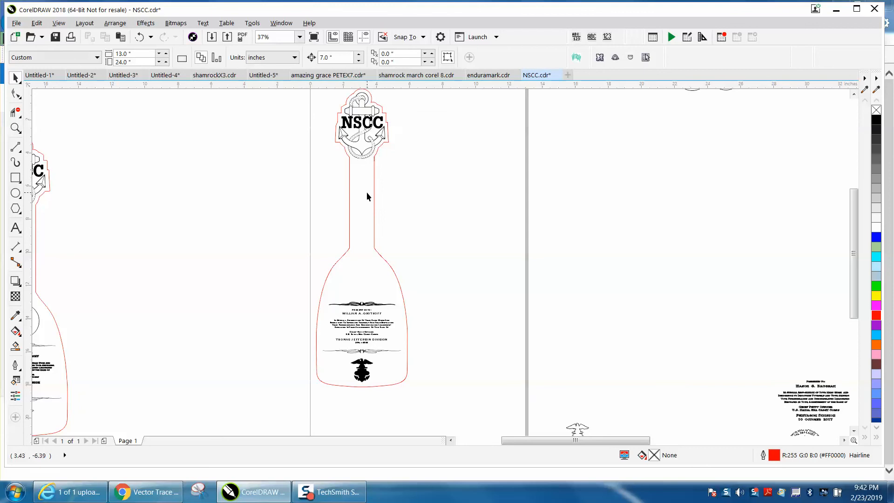
left_click(349, 188)
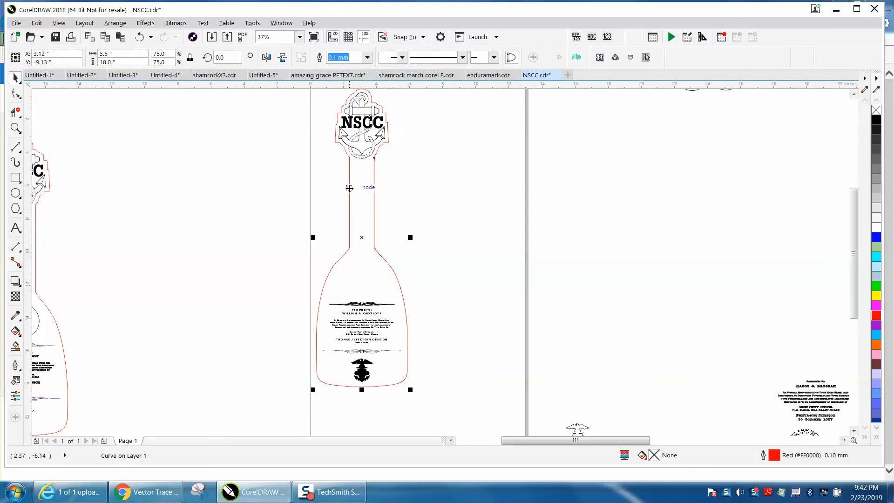
key("Left")
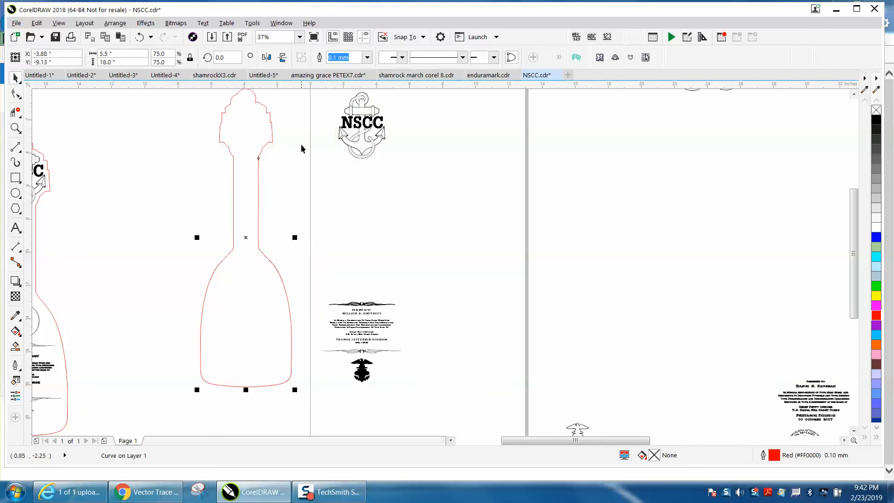
Step: Examine the upper flourish and the inscription text of the engraving artwork on the page up close
scroll(301, 148, "down", 2)
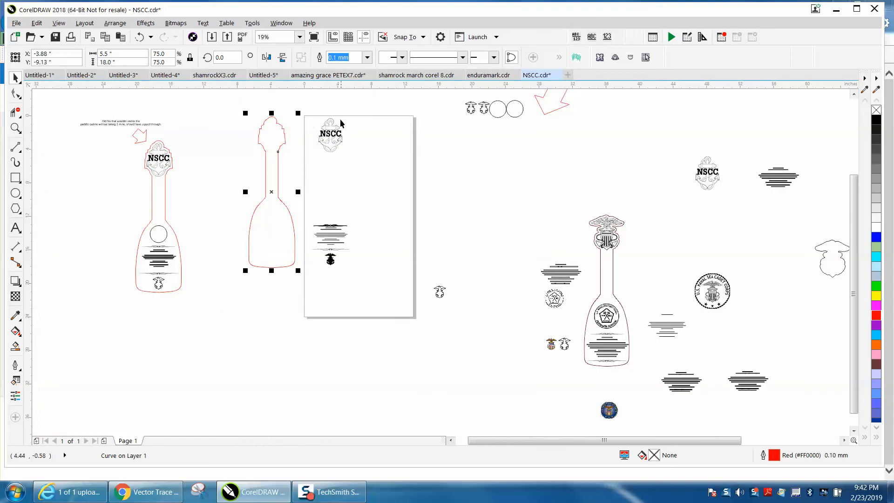
scroll(351, 233, "up", 2)
scroll(339, 186, "down", 2)
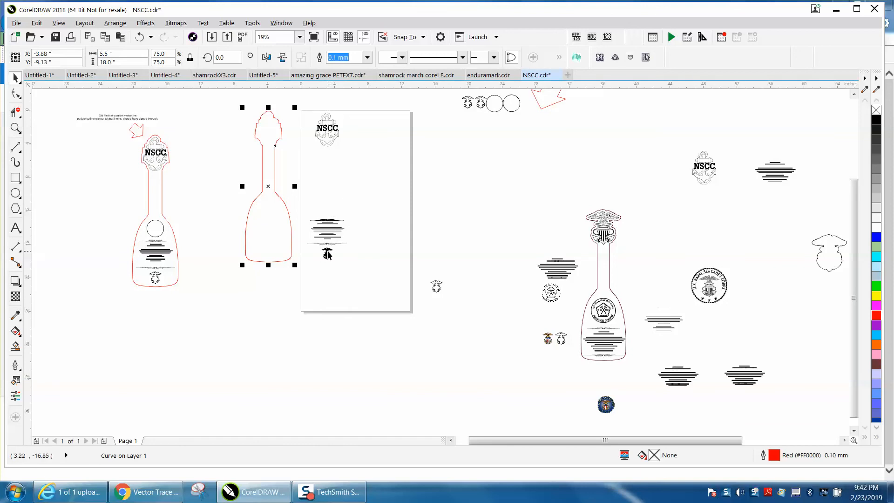
left_click(17, 129)
left_click(49, 128)
left_click_drag(299, 207, 385, 236)
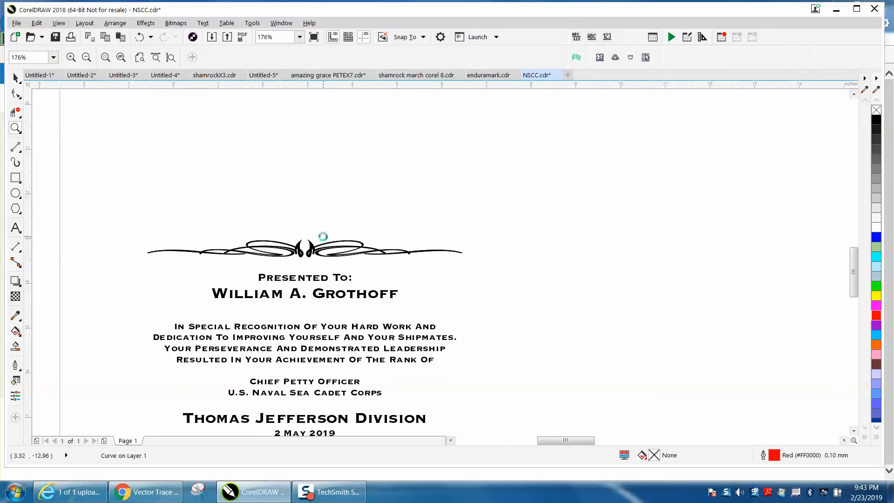
left_click_drag(300, 234, 340, 260)
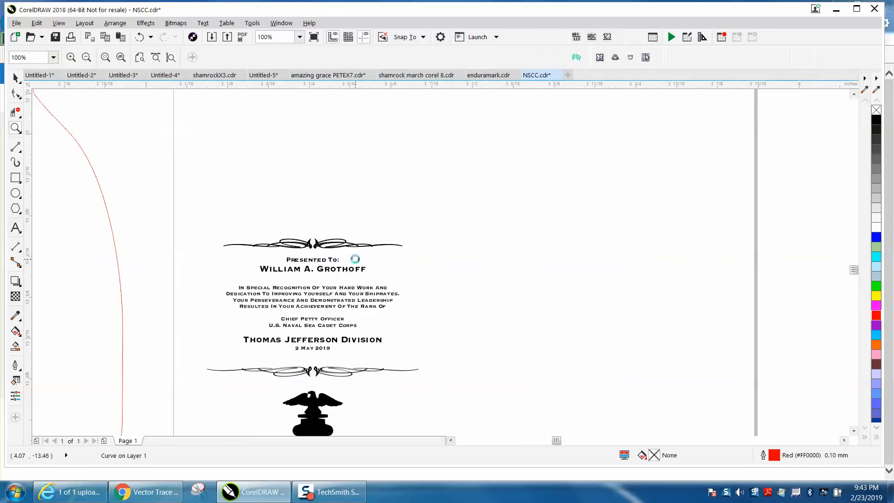
scroll(310, 236, "down", 4)
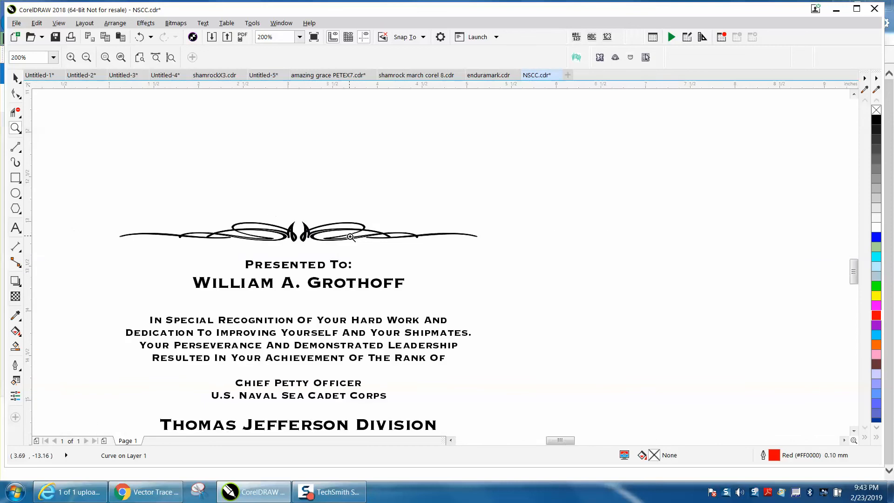
scroll(354, 240, "down", 3)
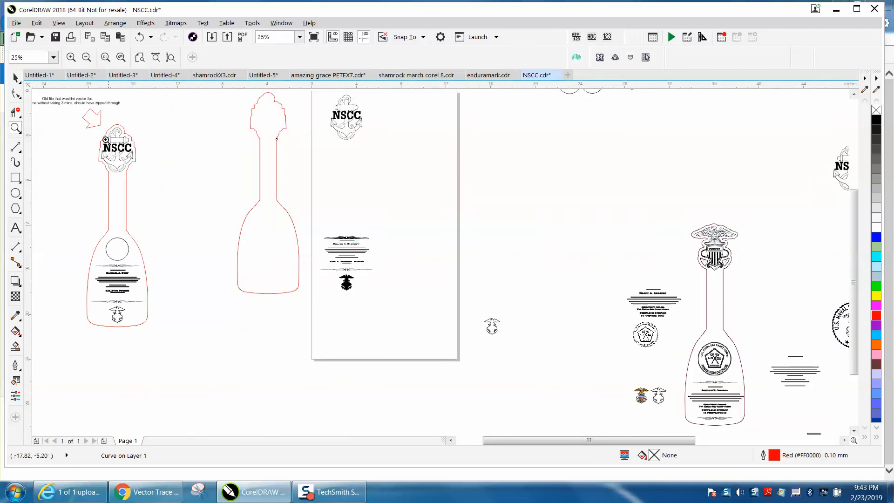
Step: Move the NSCC anchor, inscription and emblem 14 inches left off the page, and the red paddle contour 7 inches right onto it
left_click(17, 78)
scroll(329, 121, "down", 1)
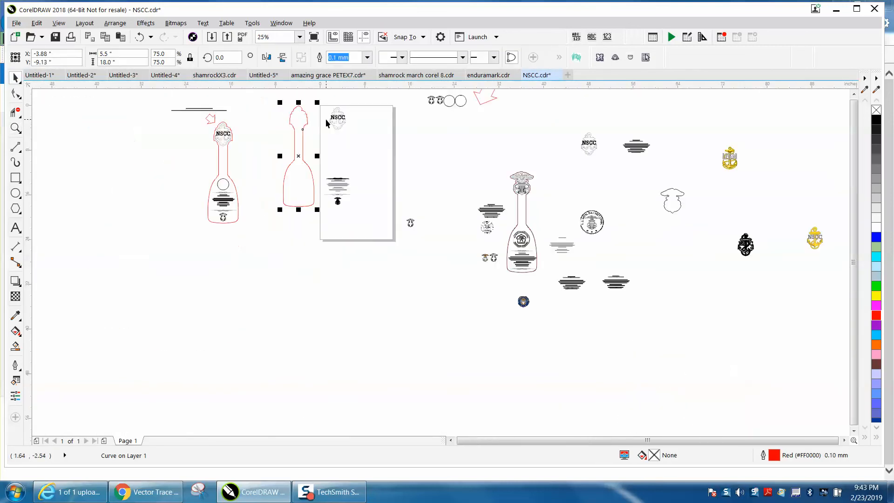
left_click_drag(314, 95, 343, 163)
left_click_drag(362, 218, 363, 218)
key("shift+Left")
key("shift+Left")
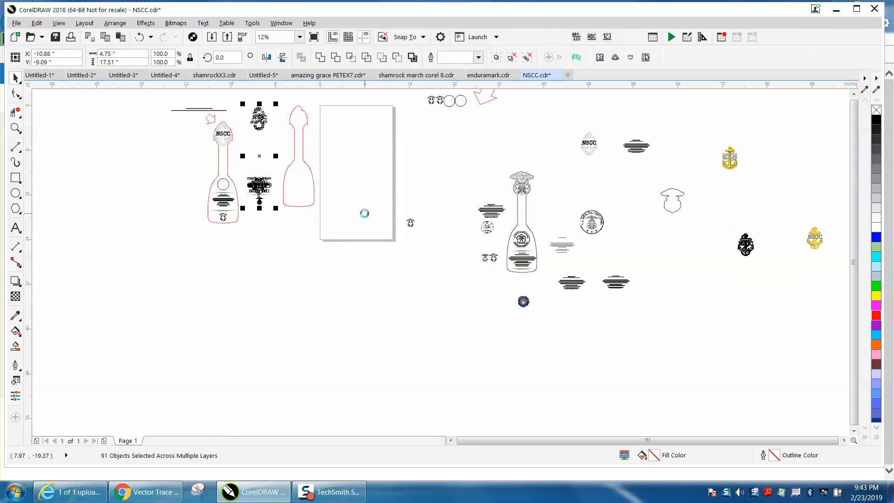
left_click(307, 167)
key("shift+Right")
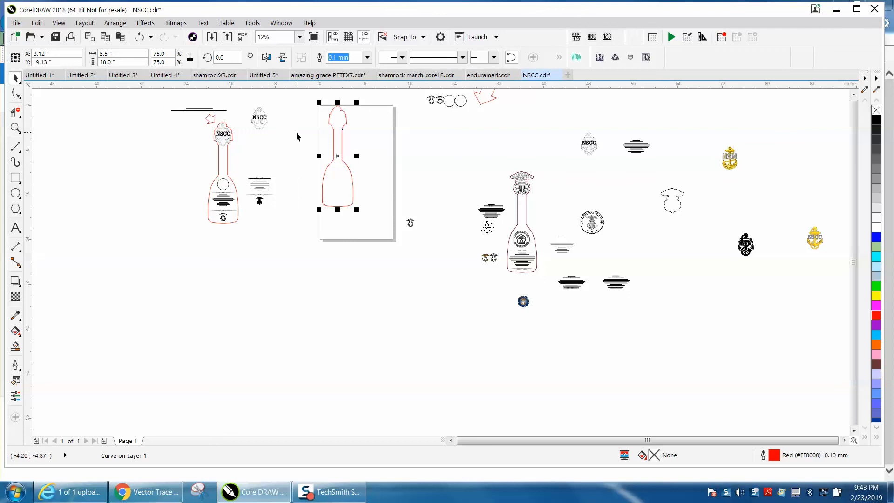
Step: Set the outline of the upper flourish above the inscription to black (#000000)
left_click(15, 128)
left_click_drag(310, 105, 399, 226)
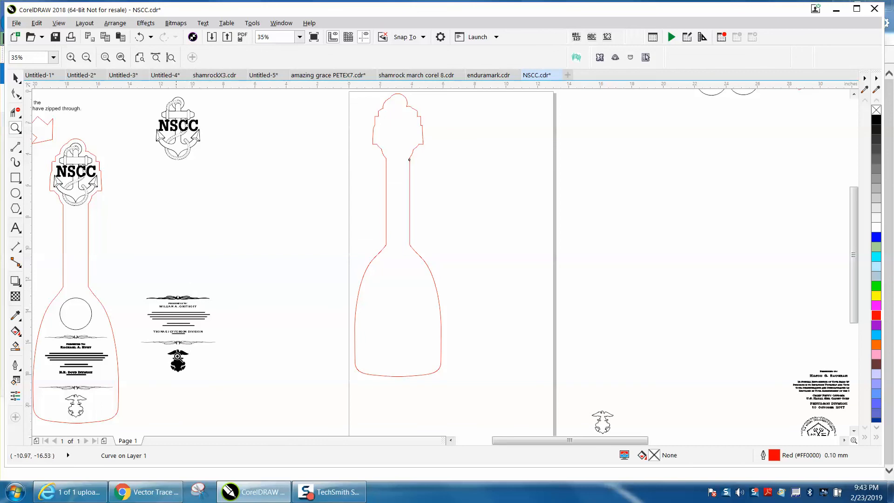
left_click_drag(146, 288, 237, 315)
left_click(15, 78)
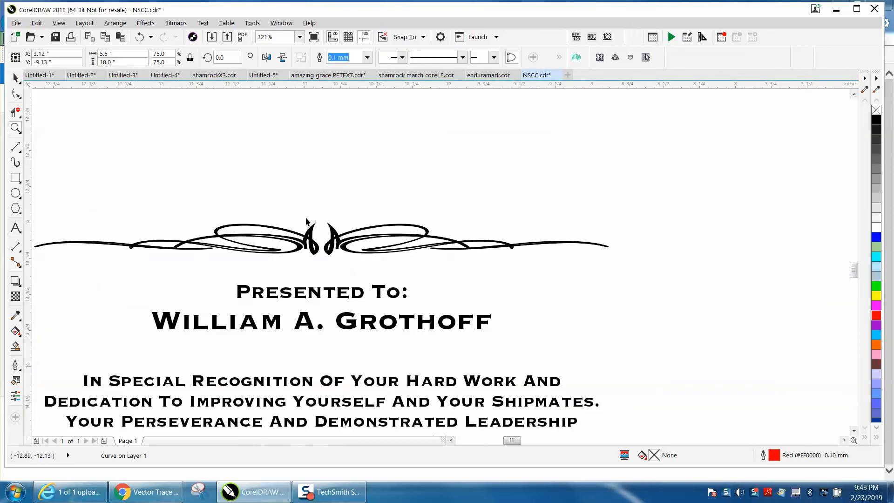
left_click(333, 235)
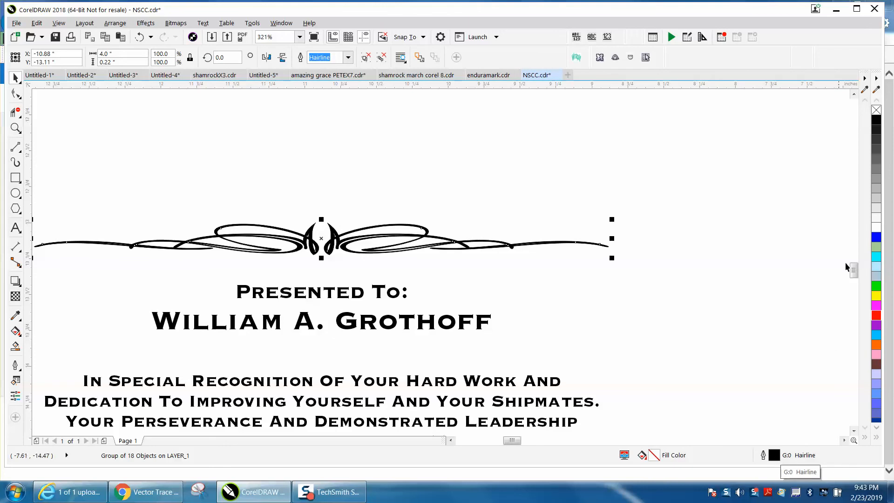
right_click(875, 122)
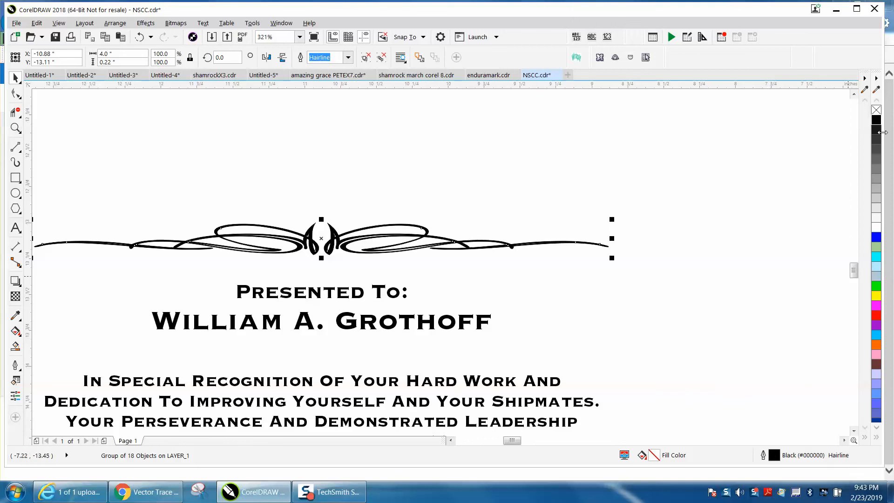
Step: Try removing the upper flourish's fill to inspect its bare hairline outlines, and undo the removal
left_click(875, 109)
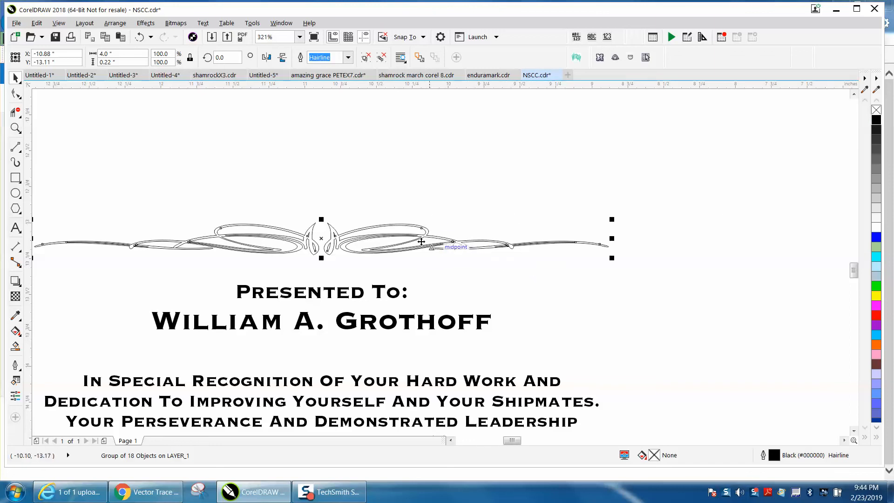
scroll(386, 226, "down", 2)
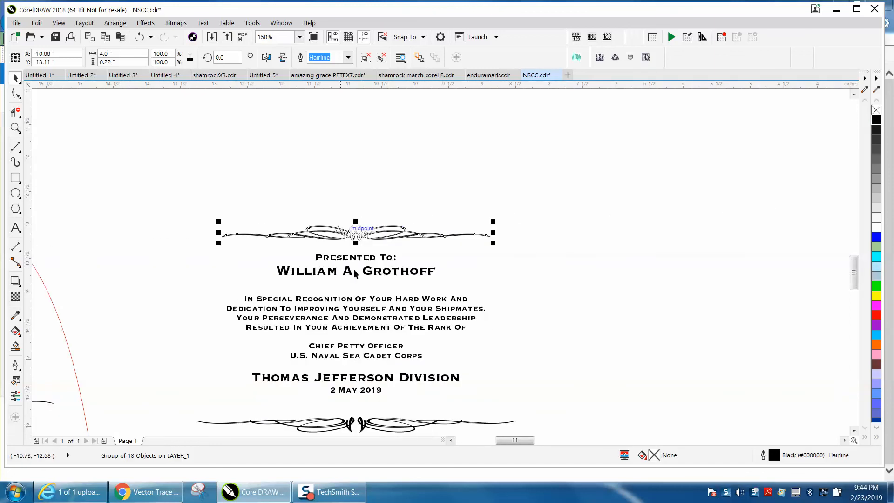
left_click(140, 37)
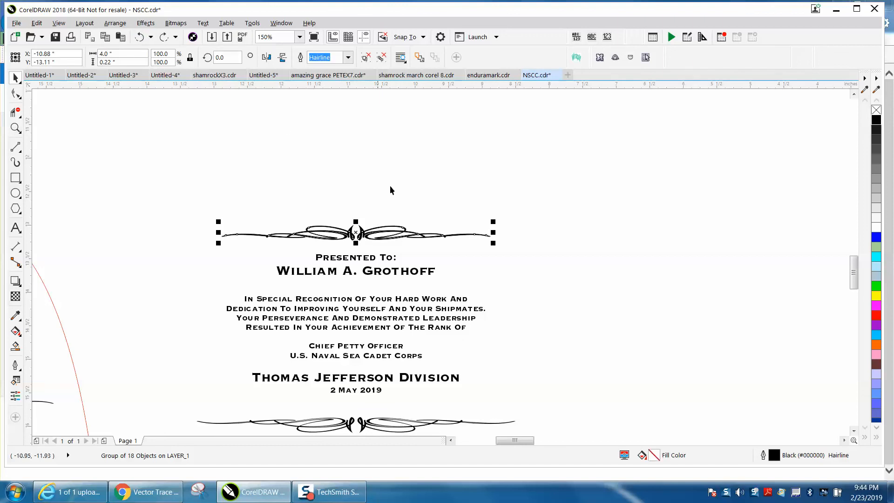
Step: Examine the second paddle, seals and inscription blocks on the far right side of the drawing area
scroll(431, 210, "down", 3)
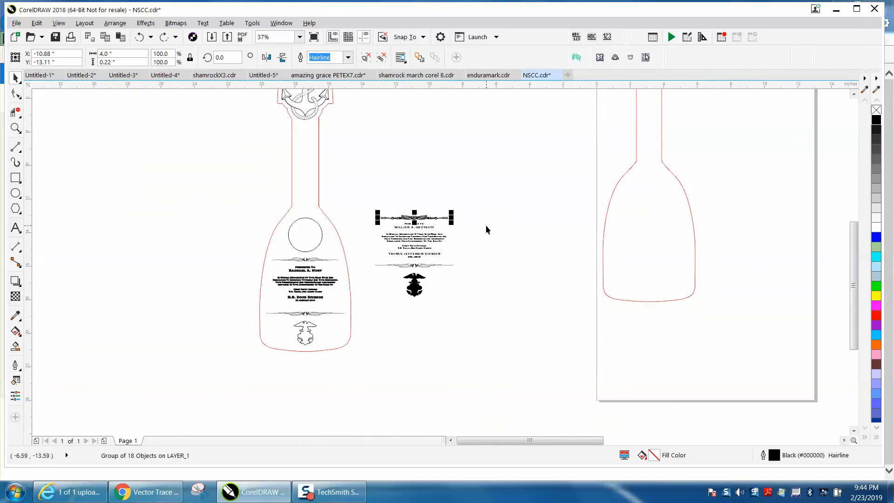
scroll(485, 225, "down", 2)
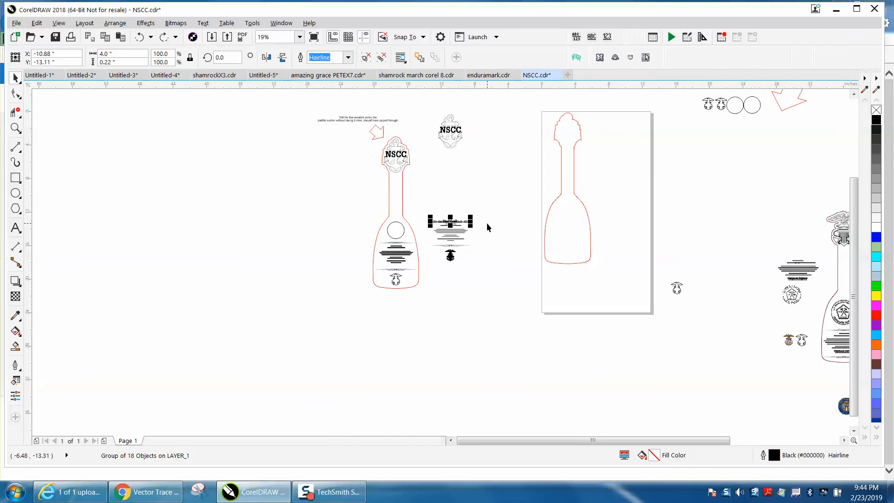
left_click(16, 128)
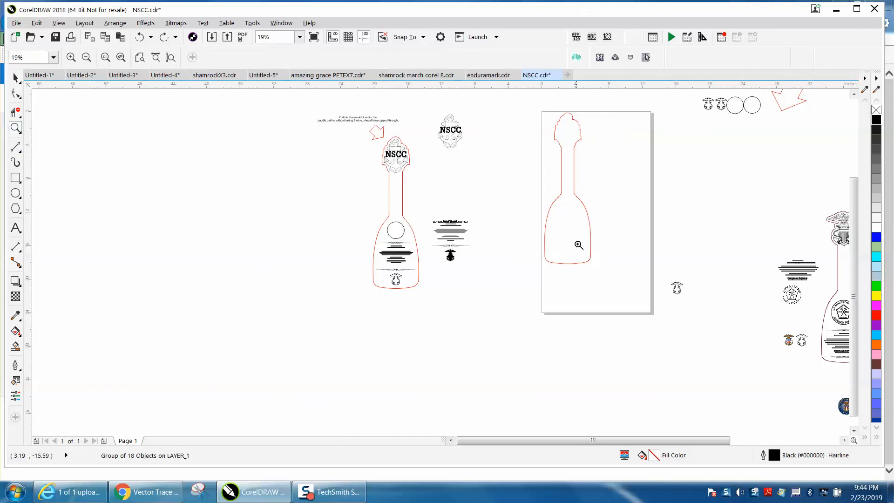
scroll(503, 229, "down", 2)
left_click_drag(679, 227, 811, 334)
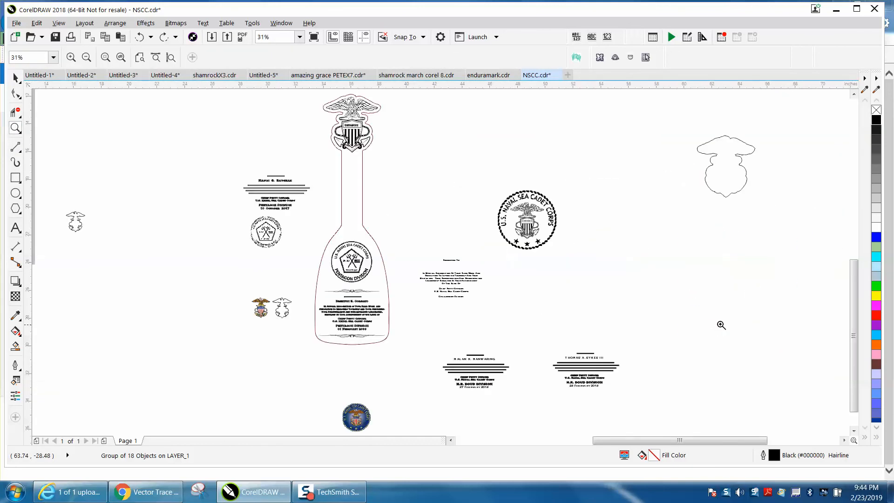